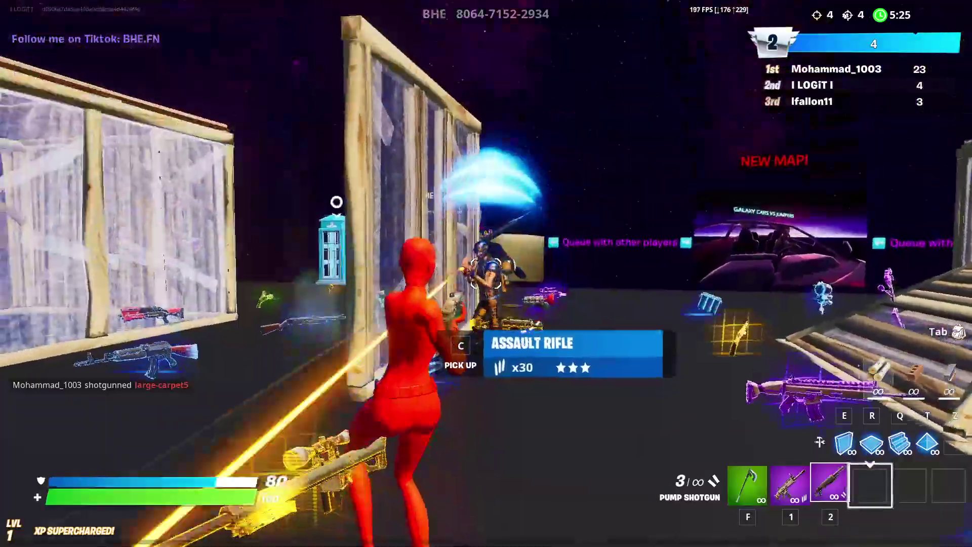
Step: Open Defragment and Optimize Drives through an 'optimi' Windows search
{"action": "key", "text": "g"}
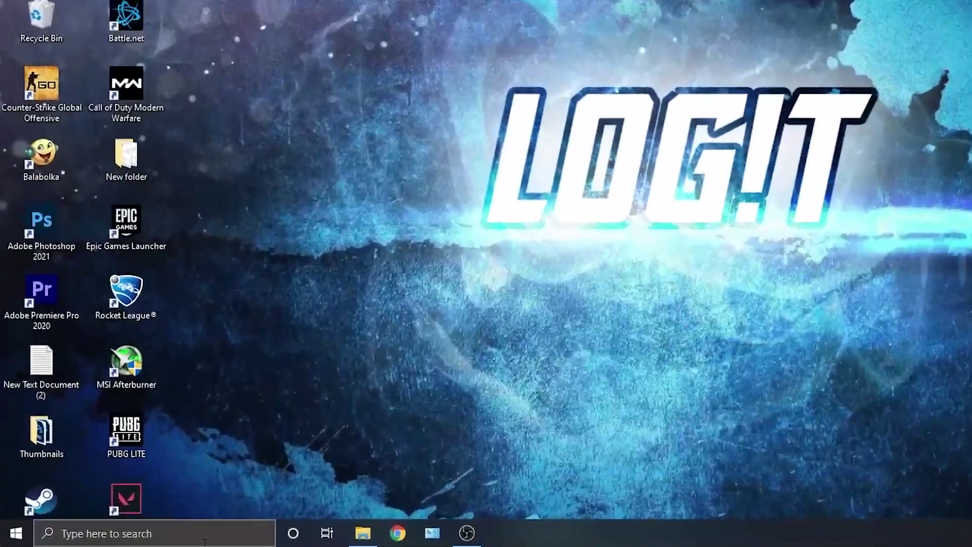
{"action": "left_click", "coordinate": [205, 536]}
{"action": "type", "text": "optimi"}
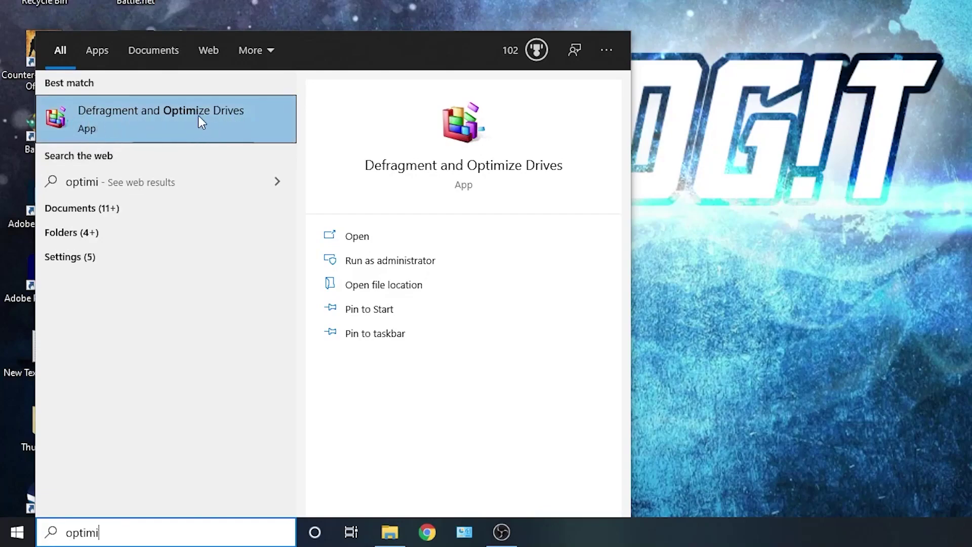
{"action": "left_click", "coordinate": [198, 114]}
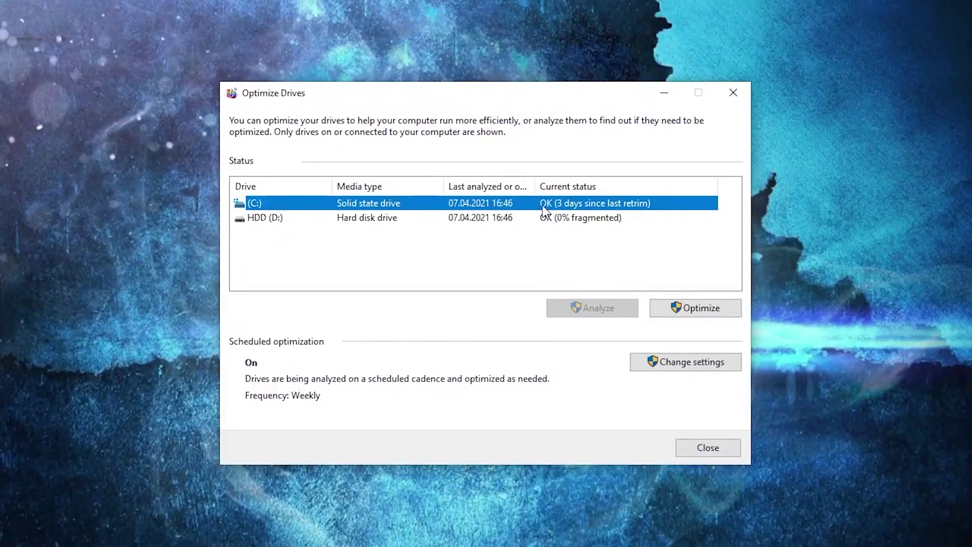
Step: Optimize the C: SSD and analyze HDD (D:), which reports 0% fragmented
{"action": "left_click", "coordinate": [704, 309]}
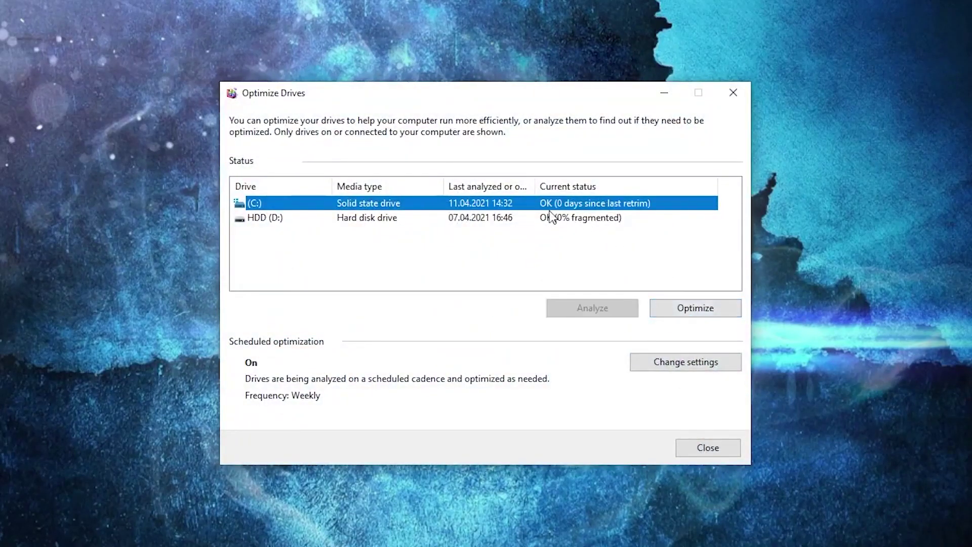
{"action": "left_click", "coordinate": [379, 219]}
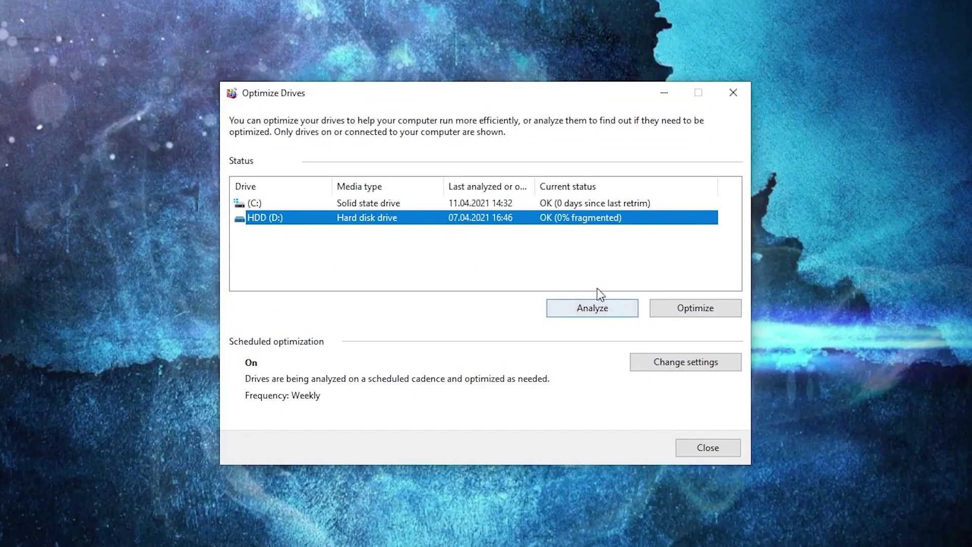
{"action": "left_click", "coordinate": [596, 313]}
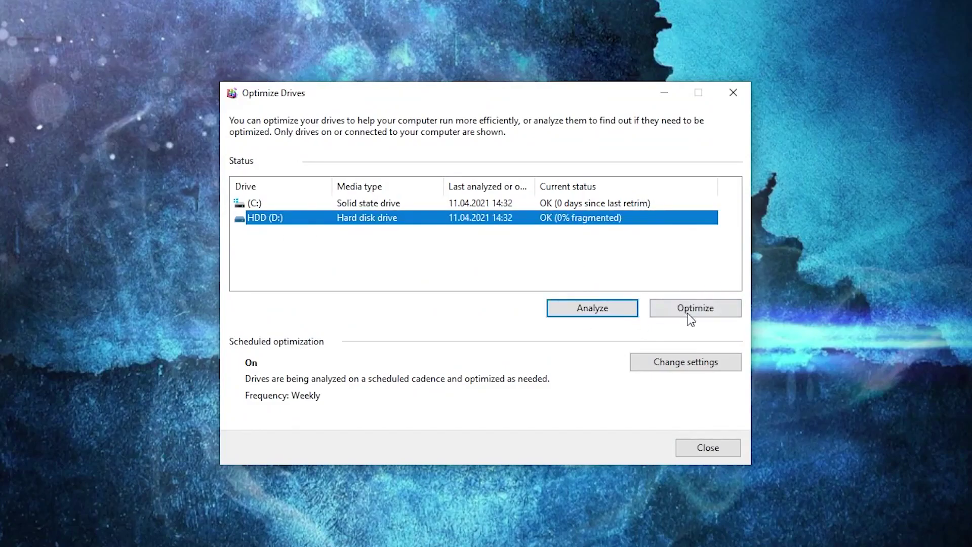
{"action": "left_click", "coordinate": [179, 528]}
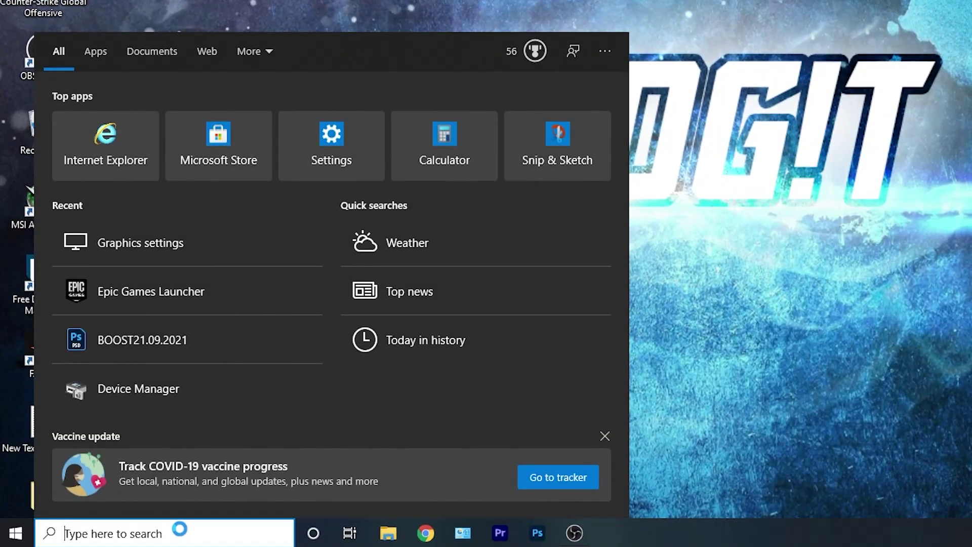
Step: Open the Graphics settings page via a 'grap' search and start adding a program
{"action": "type", "text": "grap"}
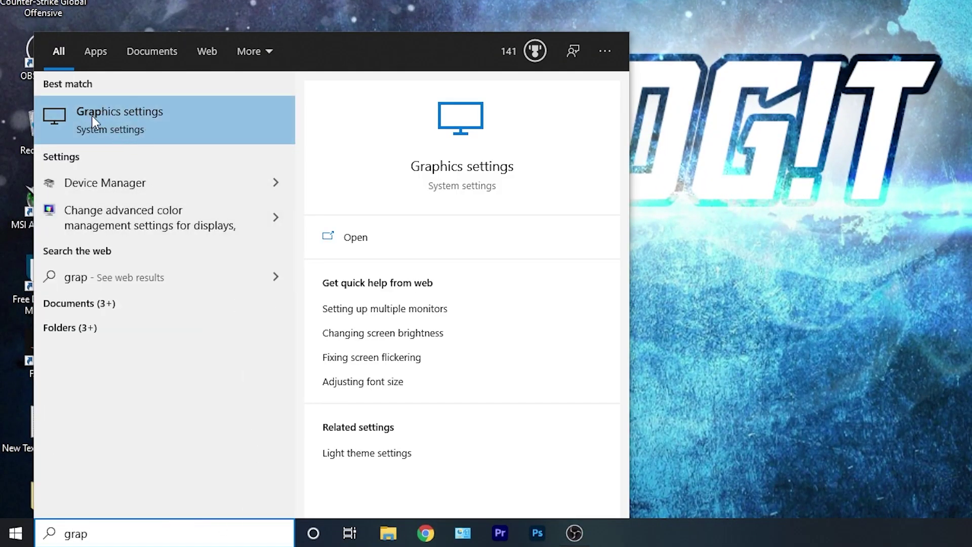
{"action": "left_click", "coordinate": [120, 122]}
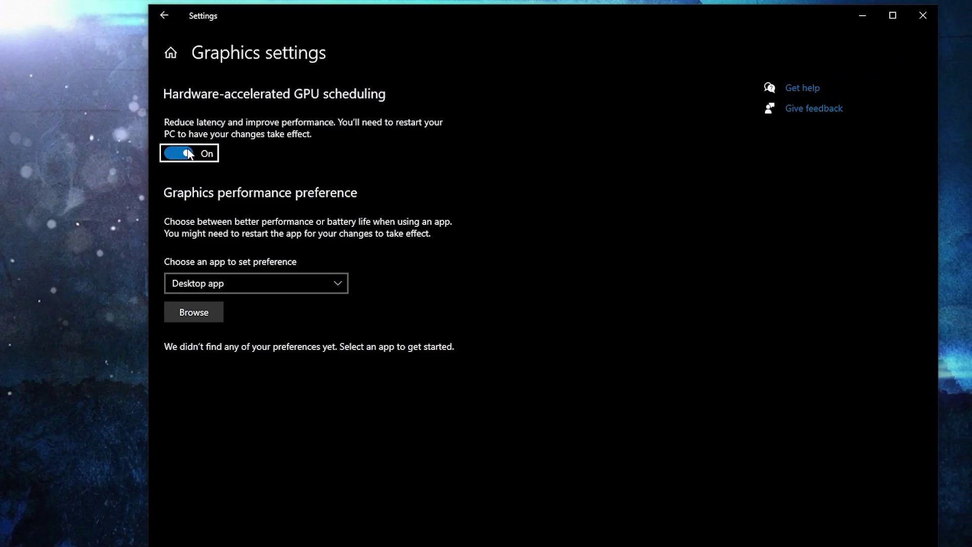
{"action": "left_click", "coordinate": [197, 313]}
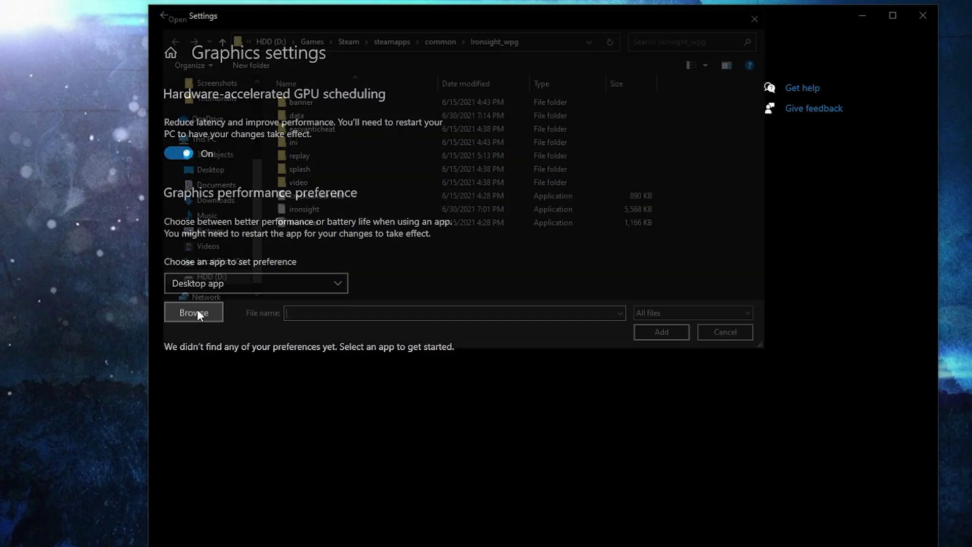
Step: Select FortniteClient-Win64-Shipping in D:\Games\Epic Games\Fortnite\FortniteGame\Binaries\Win64
{"action": "left_click", "coordinate": [203, 280]}
{"action": "double_click", "coordinate": [308, 212]}
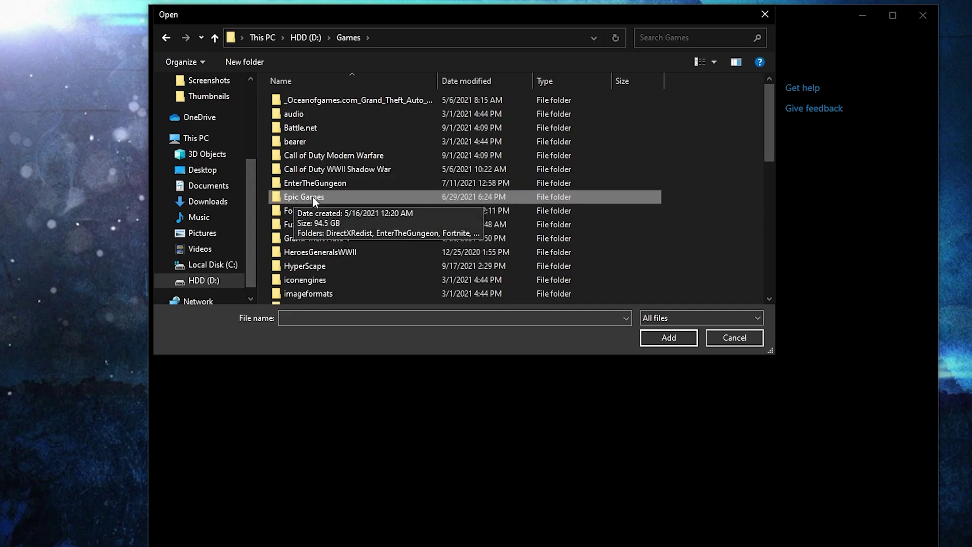
{"action": "double_click", "coordinate": [312, 198]}
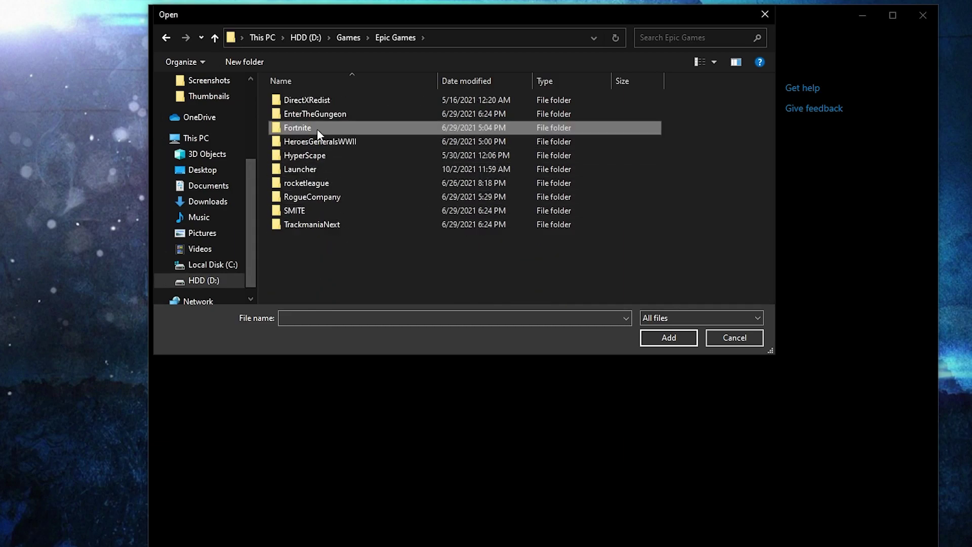
{"action": "double_click", "coordinate": [304, 130]}
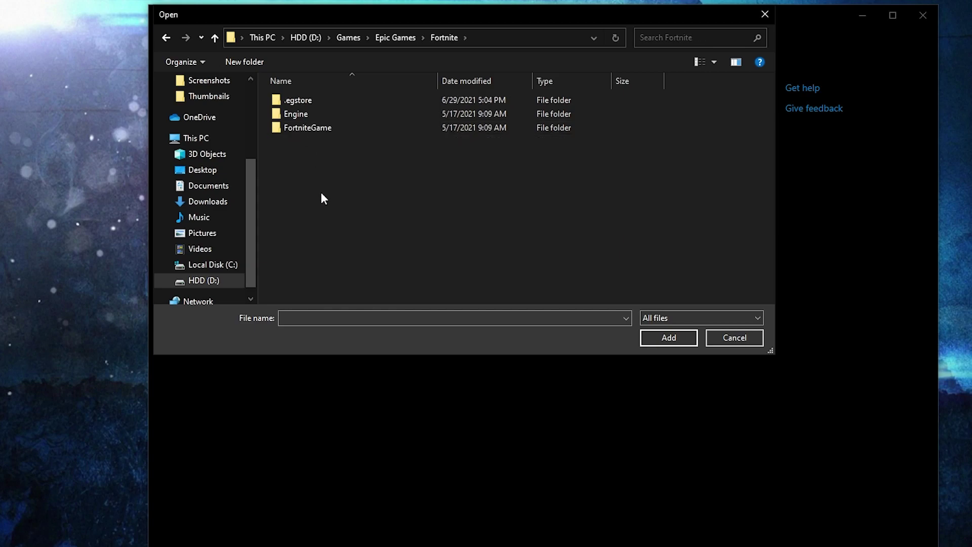
{"action": "double_click", "coordinate": [308, 127]}
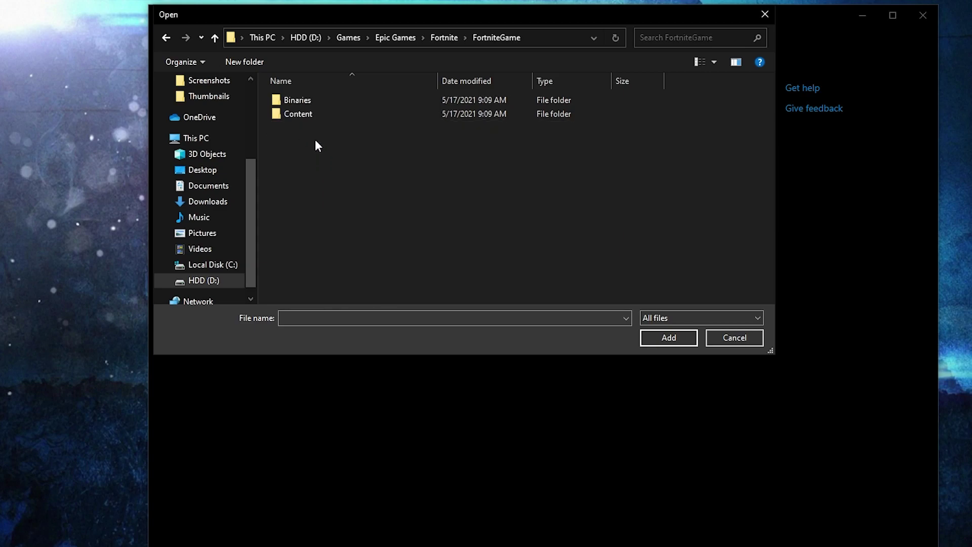
{"action": "double_click", "coordinate": [305, 100]}
{"action": "double_click", "coordinate": [284, 114]}
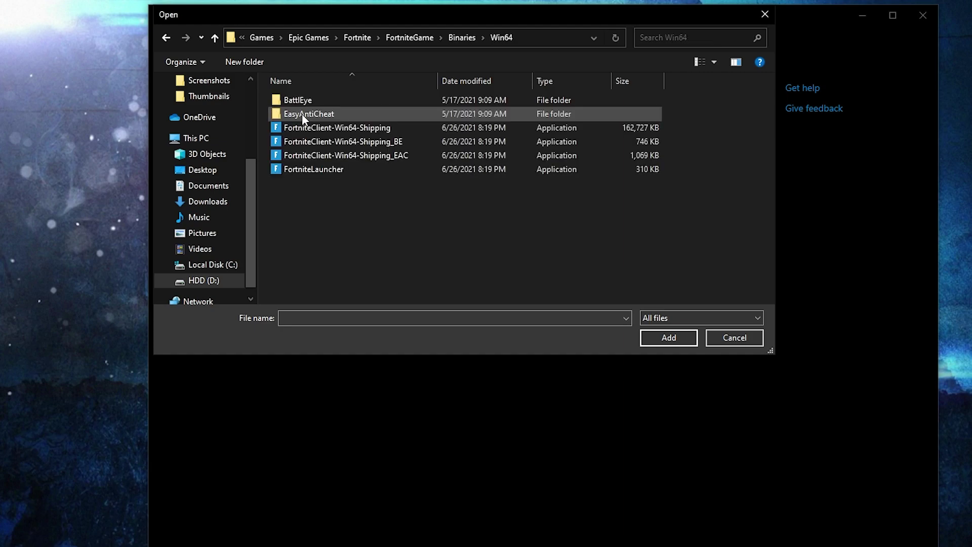
{"action": "left_click", "coordinate": [277, 128]}
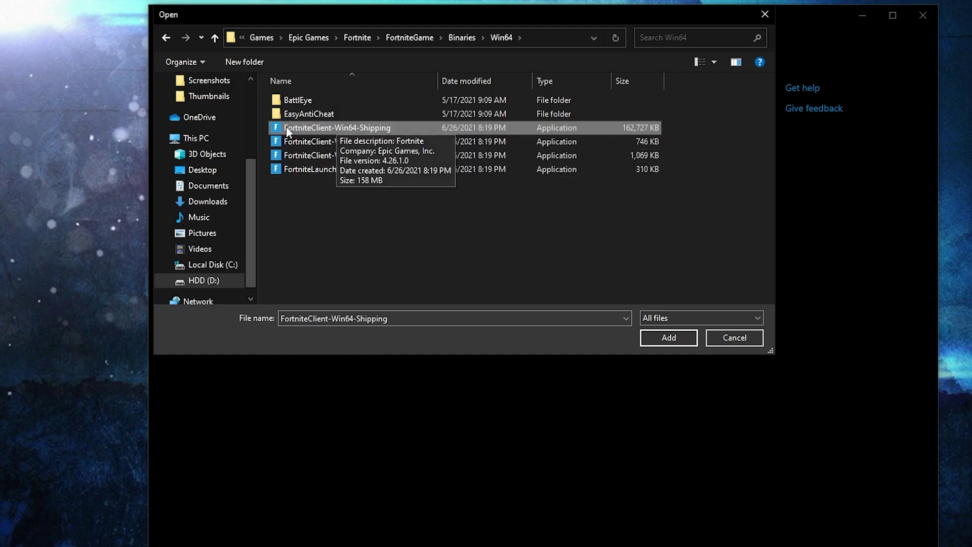
Step: Disable fullscreen optimizations for FortniteClient-Win64-Shipping and set its high DPI override to Application
{"action": "right_click", "coordinate": [324, 129]}
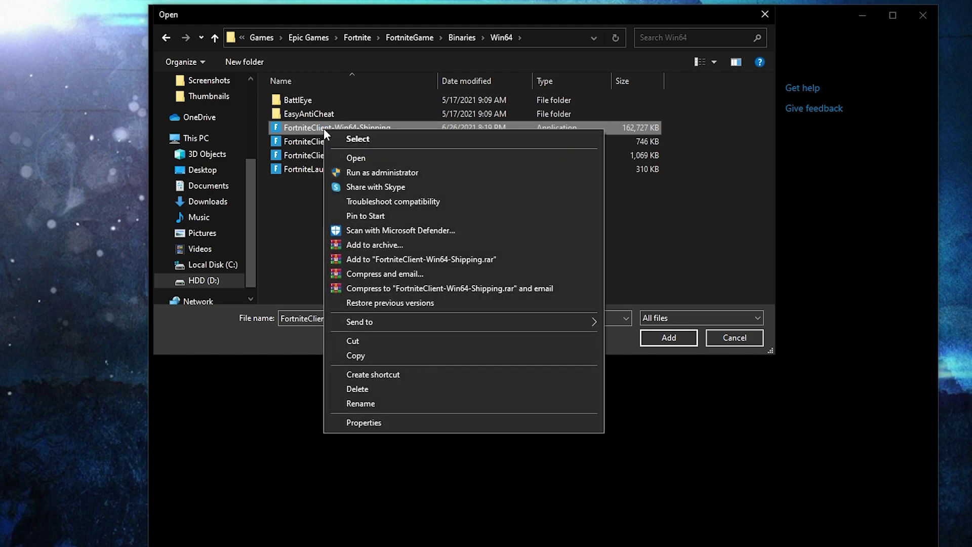
{"action": "left_click", "coordinate": [370, 424]}
{"action": "left_click", "coordinate": [460, 174]}
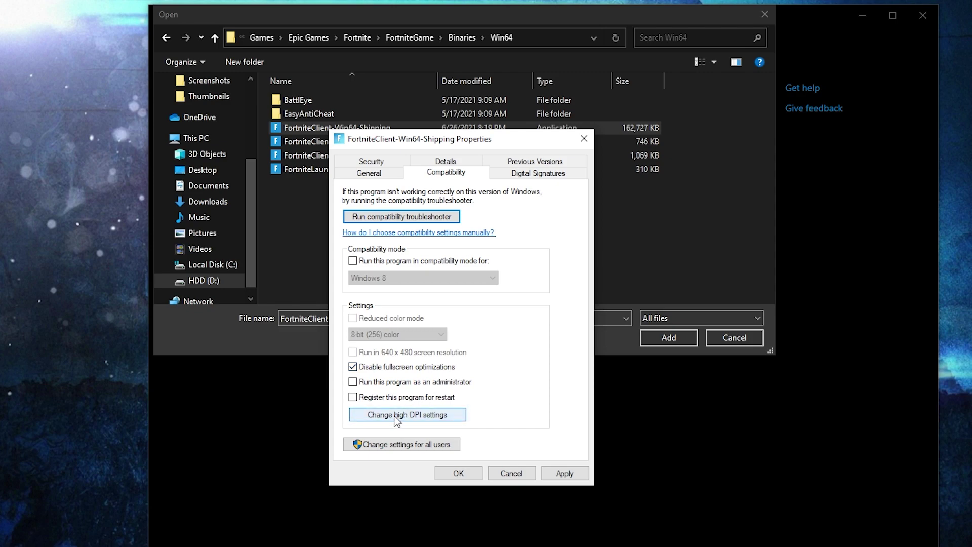
{"action": "left_click", "coordinate": [443, 417]}
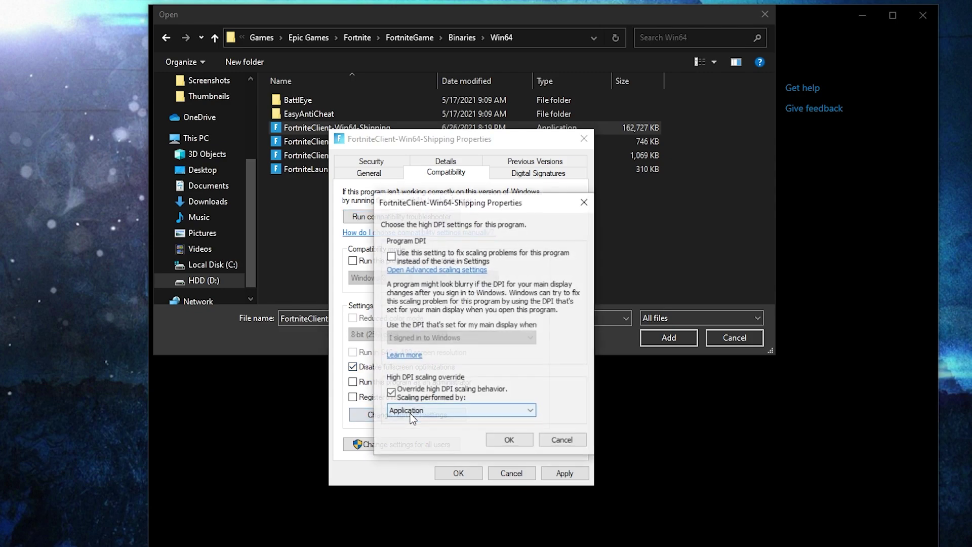
{"action": "left_click", "coordinate": [392, 390]}
{"action": "left_click", "coordinate": [392, 390]}
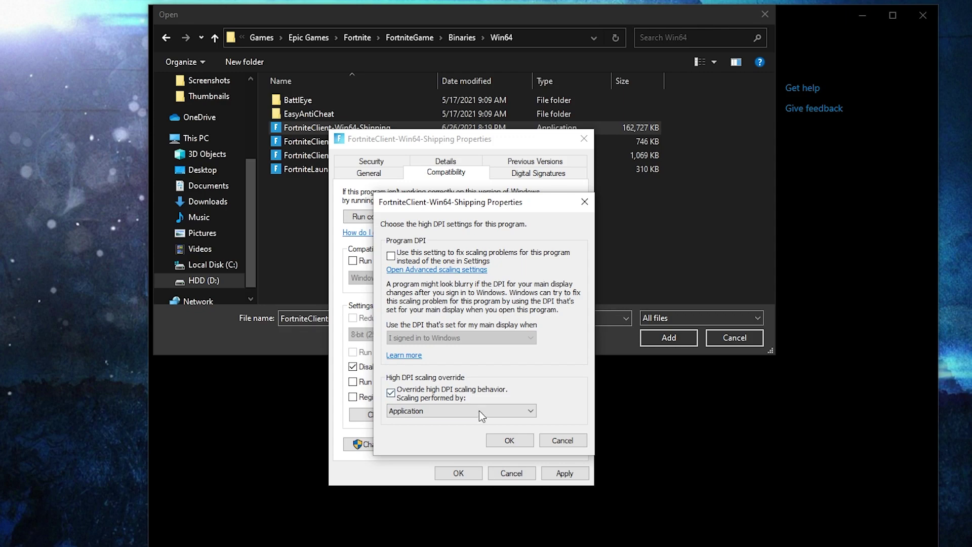
{"action": "left_click", "coordinate": [517, 445]}
{"action": "left_click", "coordinate": [570, 475]}
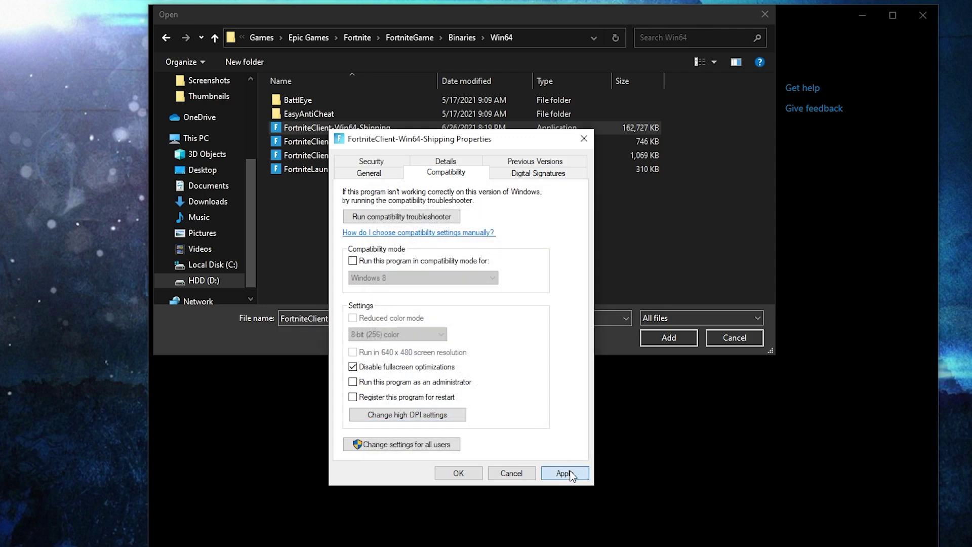
{"action": "left_click", "coordinate": [465, 477]}
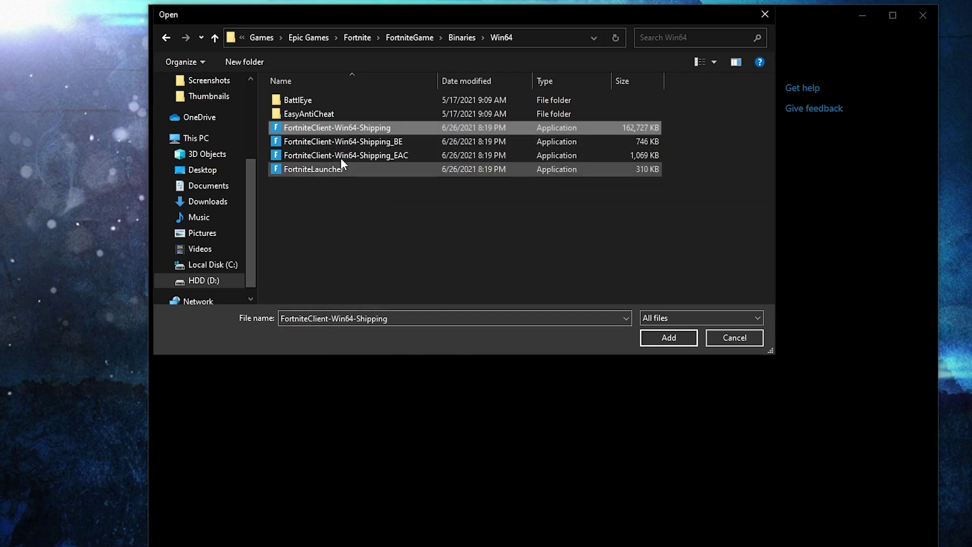
Step: Save High performance as the Fortnite client's graphics preference and return to Settings home
{"action": "left_click", "coordinate": [669, 338]}
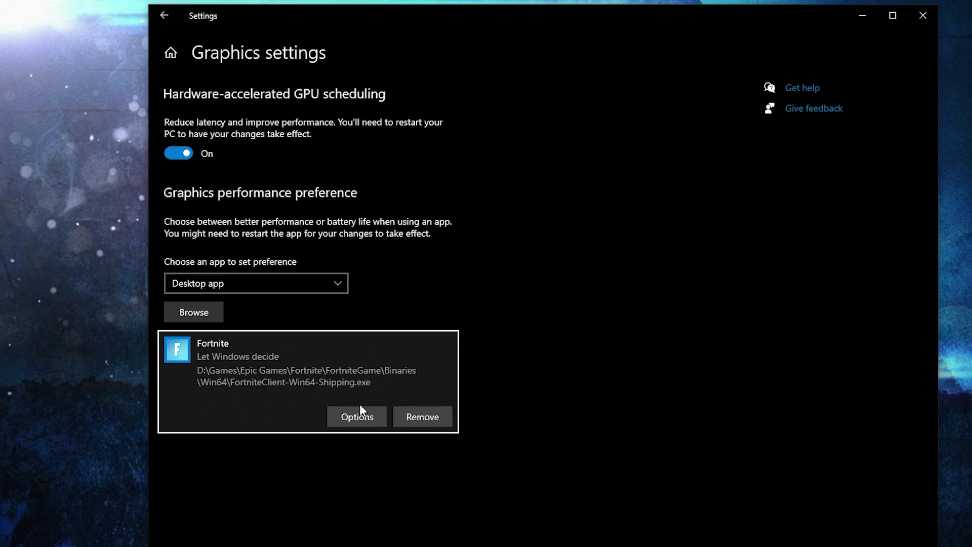
{"action": "left_click", "coordinate": [357, 418]}
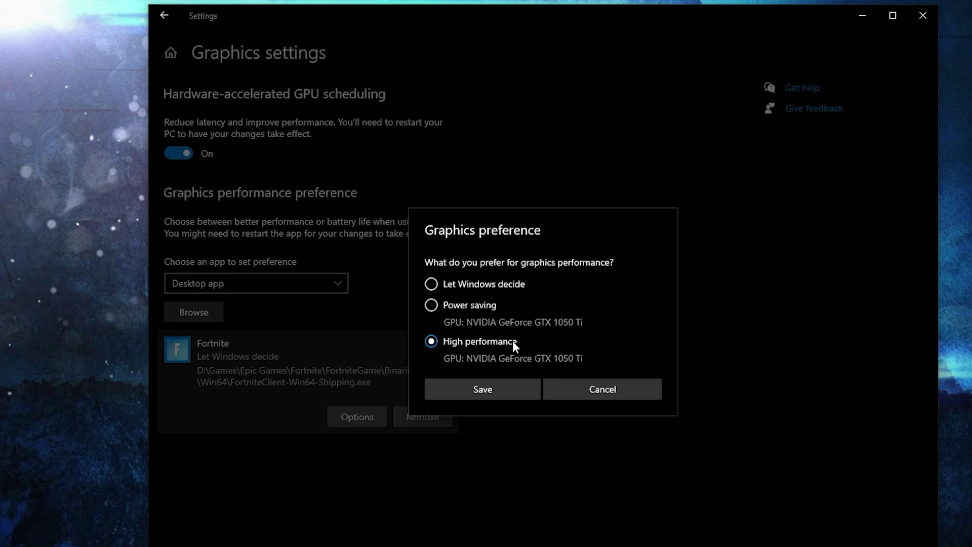
{"action": "left_click", "coordinate": [484, 388]}
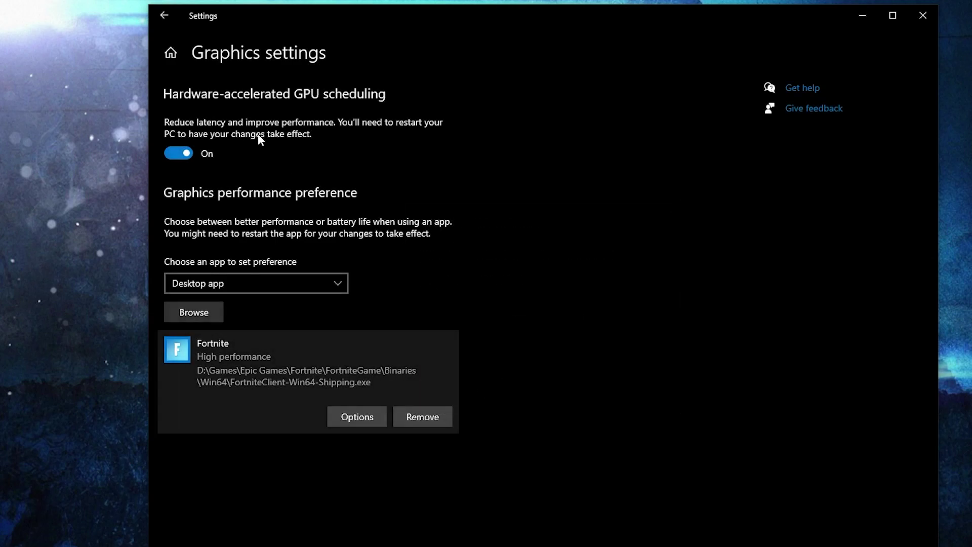
{"action": "left_click", "coordinate": [171, 53]}
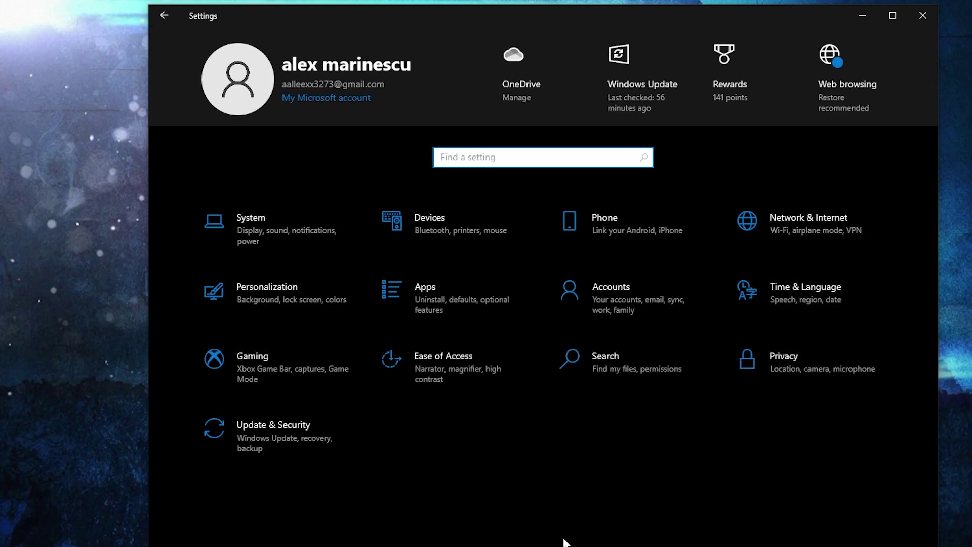
Step: Confirm Xbox Game Bar is off and Game Mode is on, then go to Graphics settings
{"action": "left_click", "coordinate": [232, 362]}
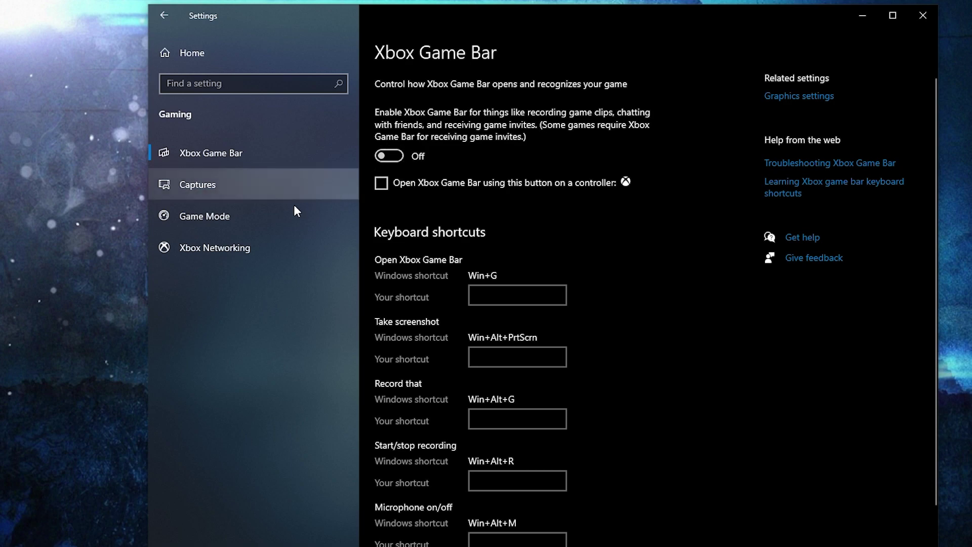
{"action": "left_click", "coordinate": [175, 217]}
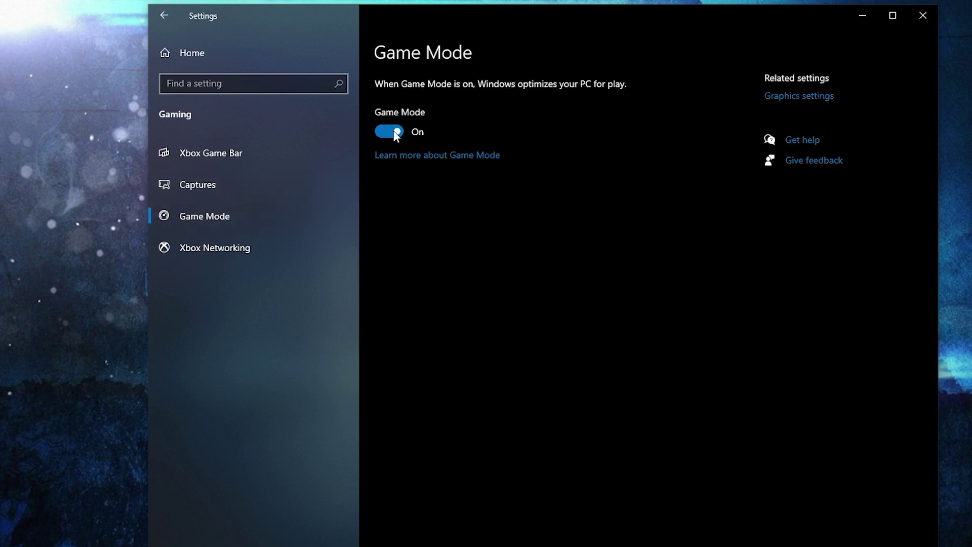
{"action": "left_click", "coordinate": [792, 96]}
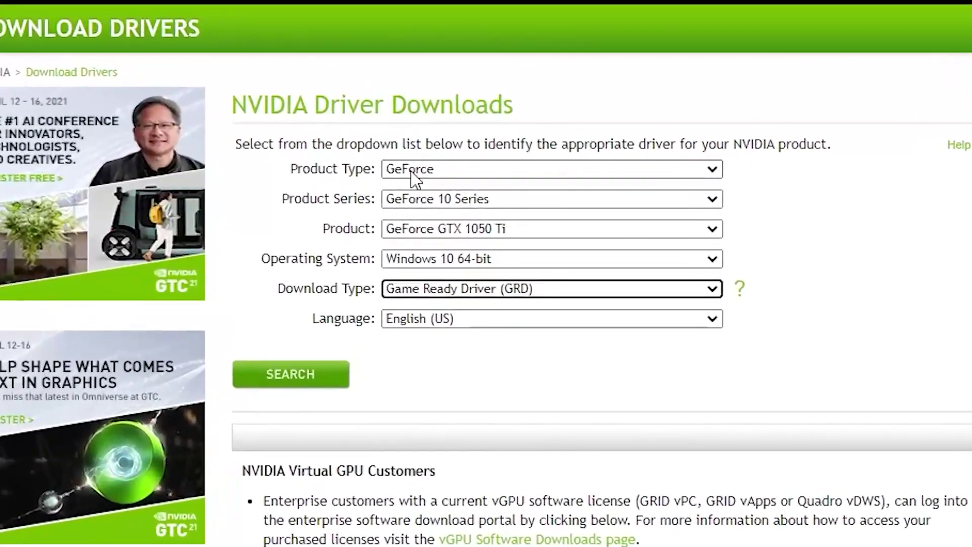
Step: Set the driver search to GeForce, 10 Series, GTX 1050 Ti, Windows 10 64-bit, Game Ready Driver, English (US)
{"action": "left_click", "coordinate": [411, 177]}
{"action": "left_click", "coordinate": [423, 174]}
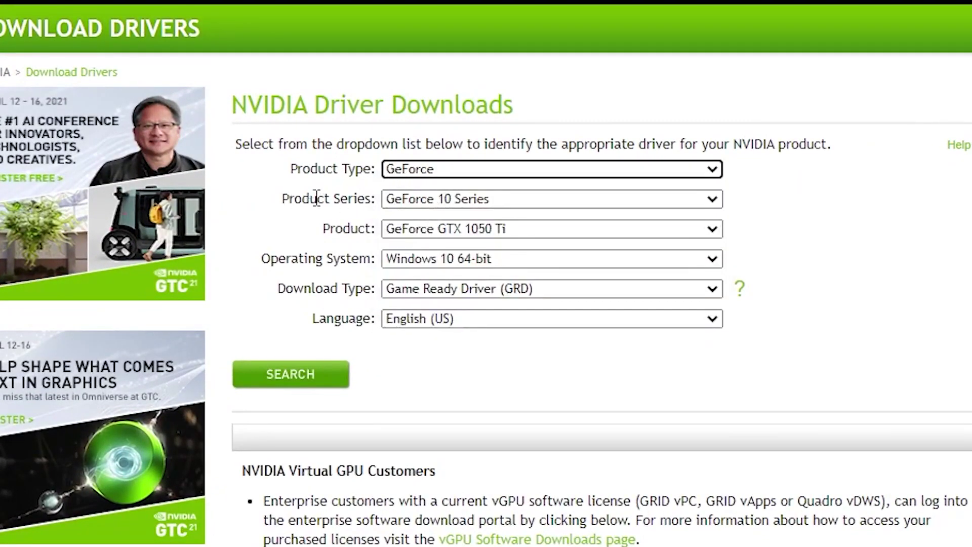
{"action": "left_click", "coordinate": [400, 203]}
{"action": "left_click", "coordinate": [388, 200]}
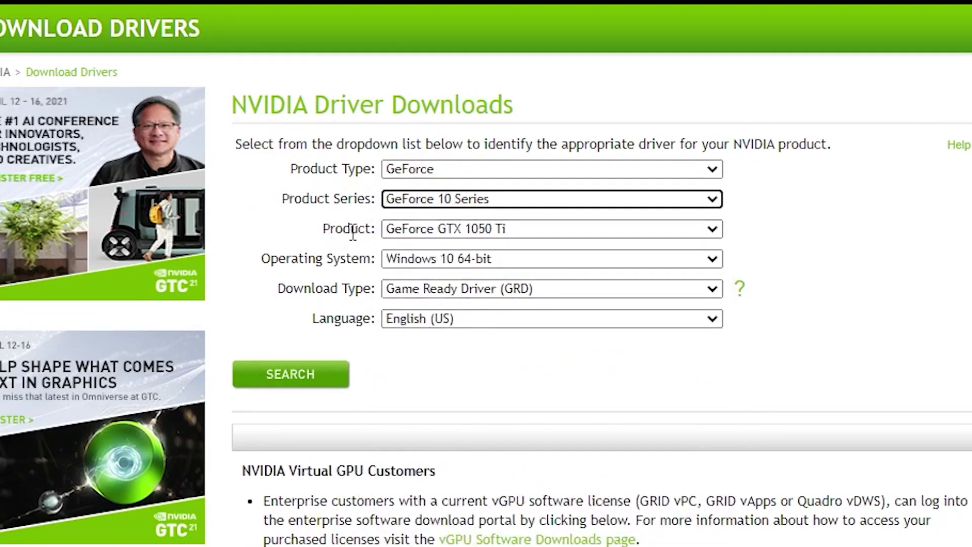
{"action": "left_click", "coordinate": [450, 230]}
{"action": "left_click", "coordinate": [484, 233]}
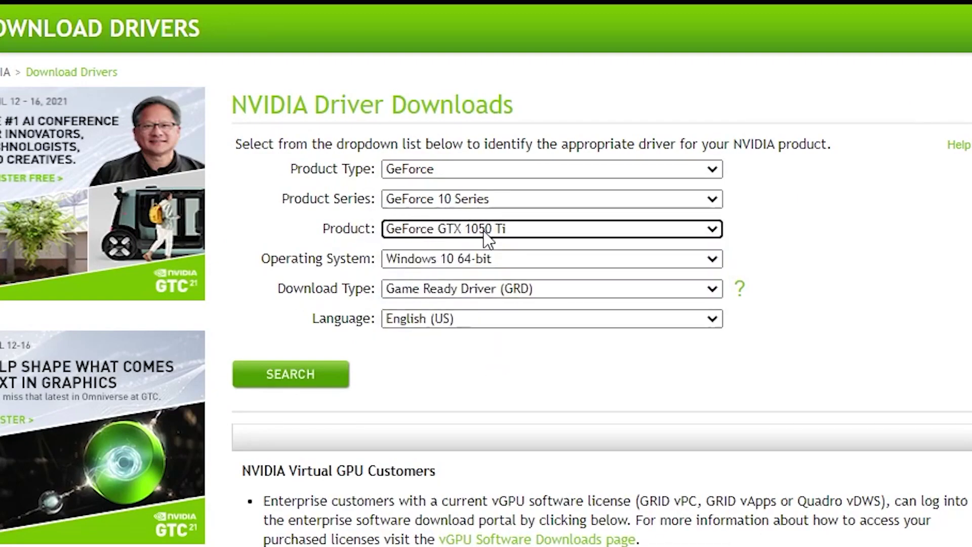
{"action": "left_click", "coordinate": [407, 261]}
{"action": "left_click", "coordinate": [458, 292]}
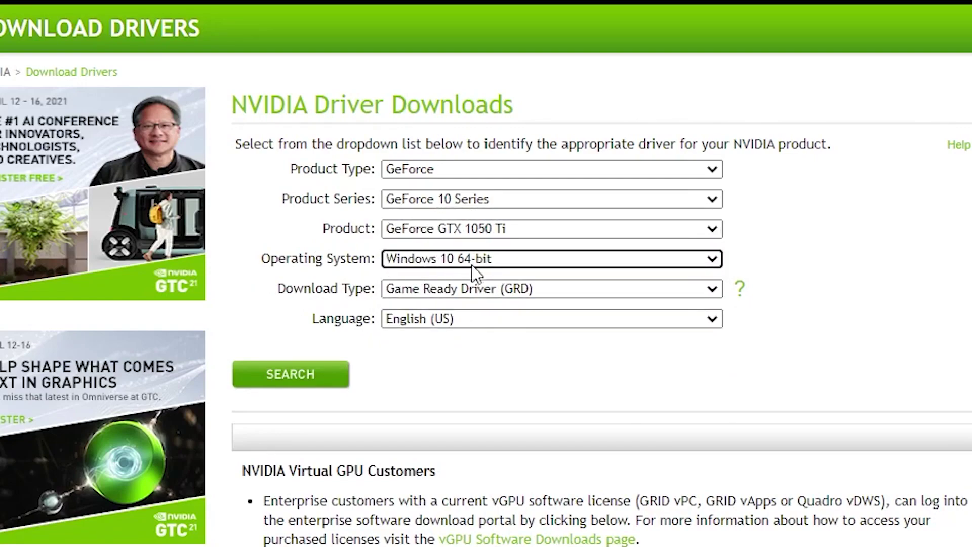
{"action": "left_click", "coordinate": [406, 288]}
{"action": "left_click", "coordinate": [423, 304]}
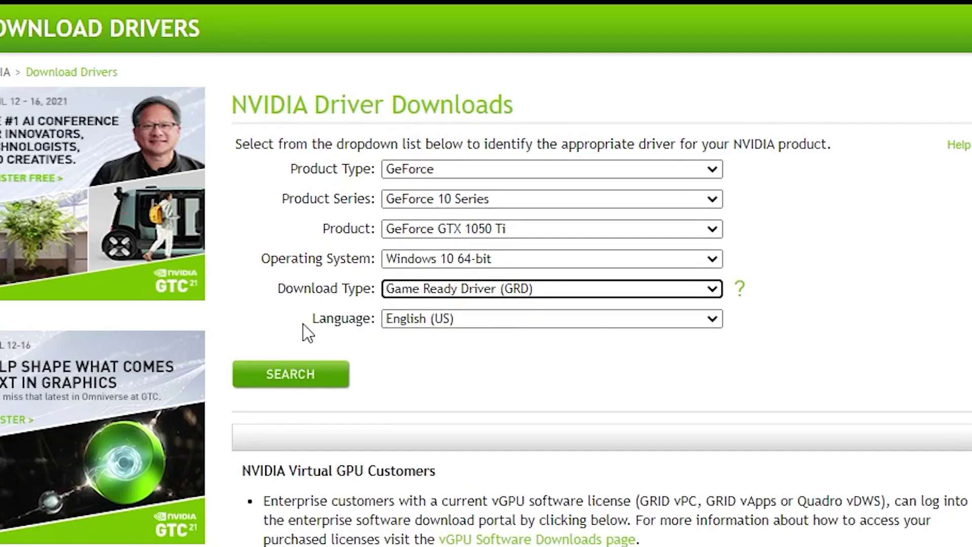
{"action": "left_click", "coordinate": [429, 321]}
{"action": "left_click", "coordinate": [416, 322]}
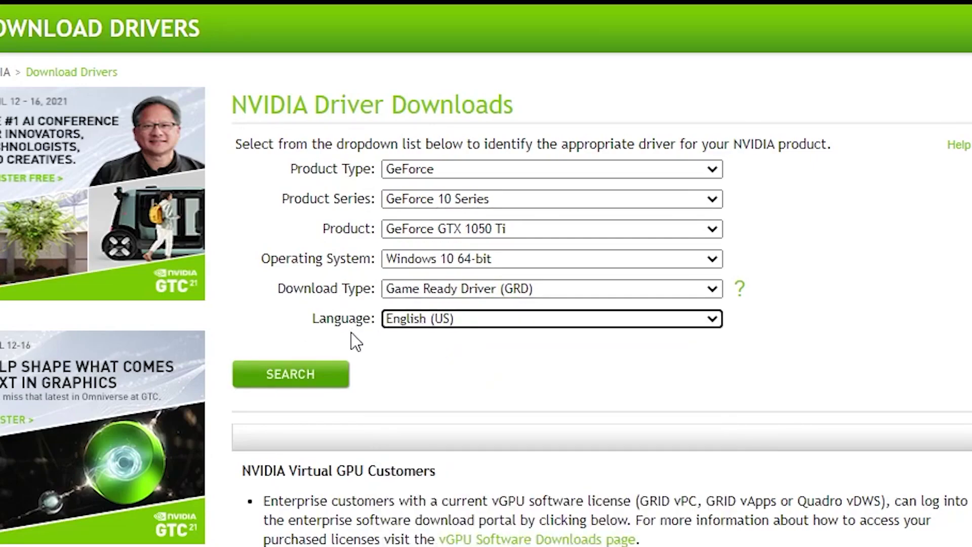
Step: Download the Game Ready Driver 465.89 and launch its installer
{"action": "left_click", "coordinate": [297, 381]}
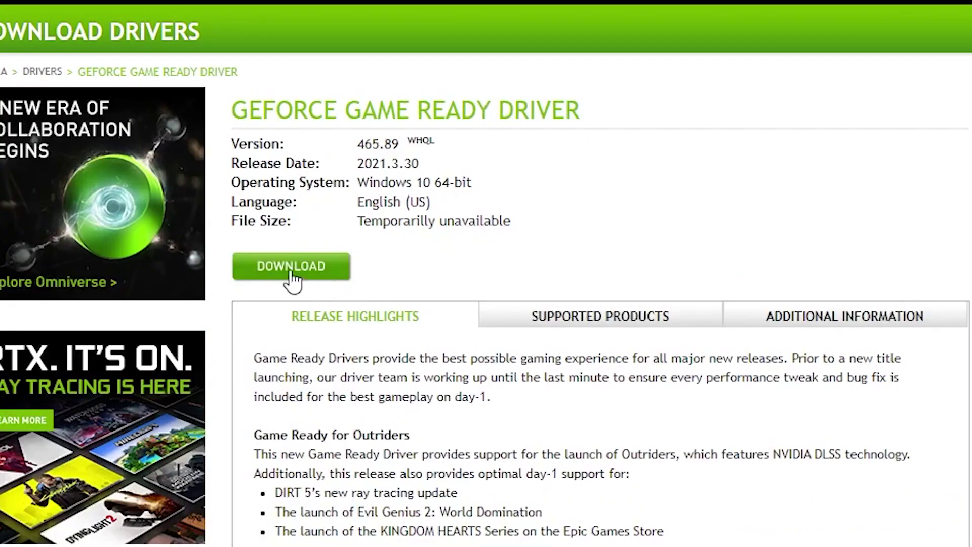
{"action": "left_click", "coordinate": [303, 269]}
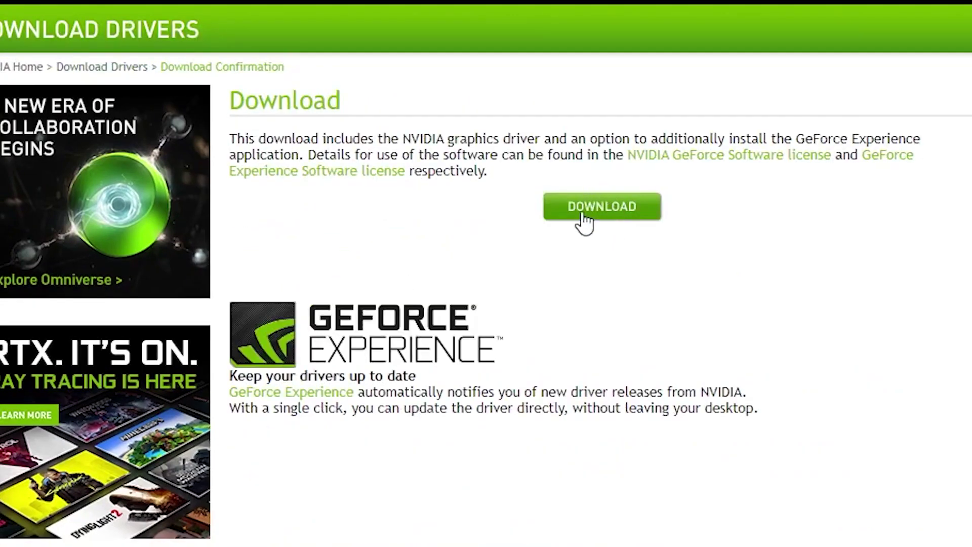
{"action": "left_click", "coordinate": [600, 206]}
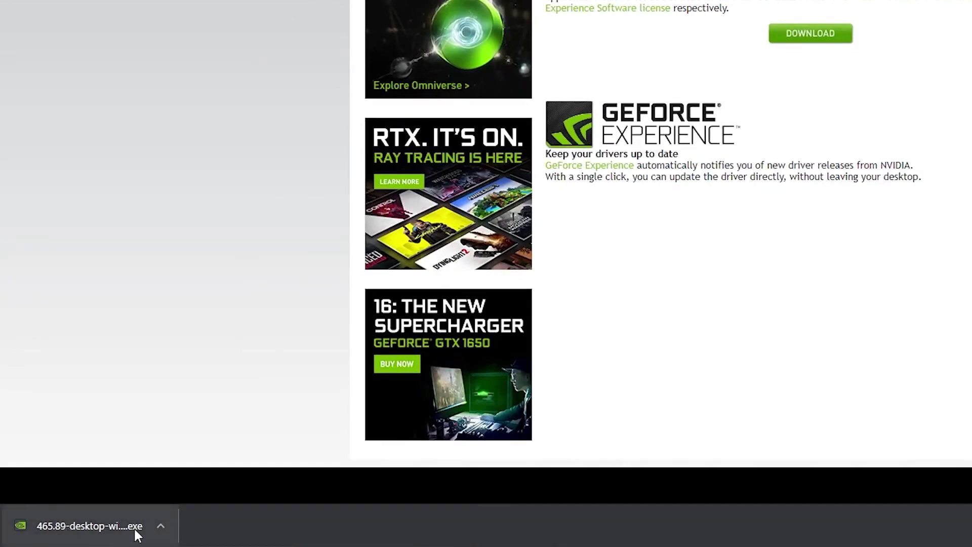
{"action": "left_click", "coordinate": [160, 525]}
{"action": "left_click", "coordinate": [180, 429]}
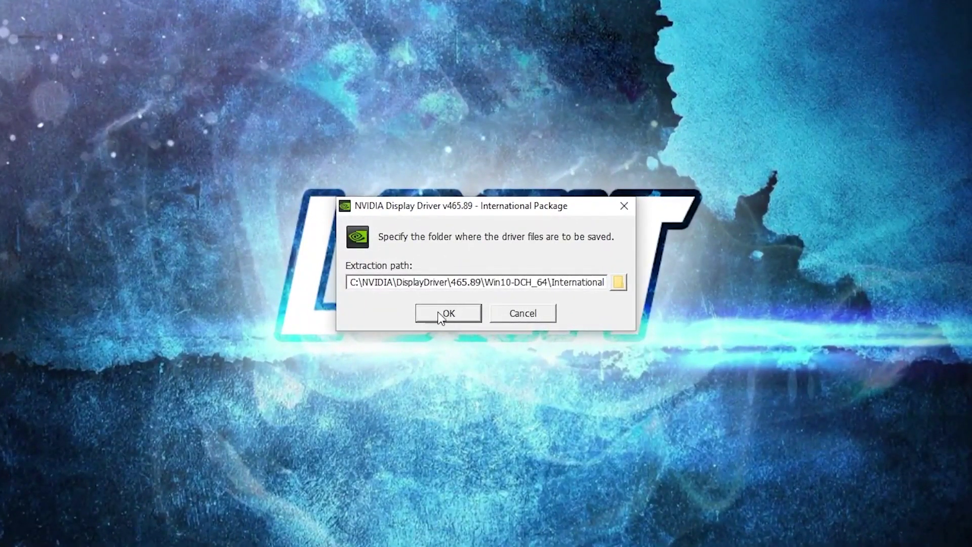
Step: Express-install only the NVIDIA Graphics Driver 465.89 to the default extraction folder, then close
{"action": "left_click", "coordinate": [439, 314]}
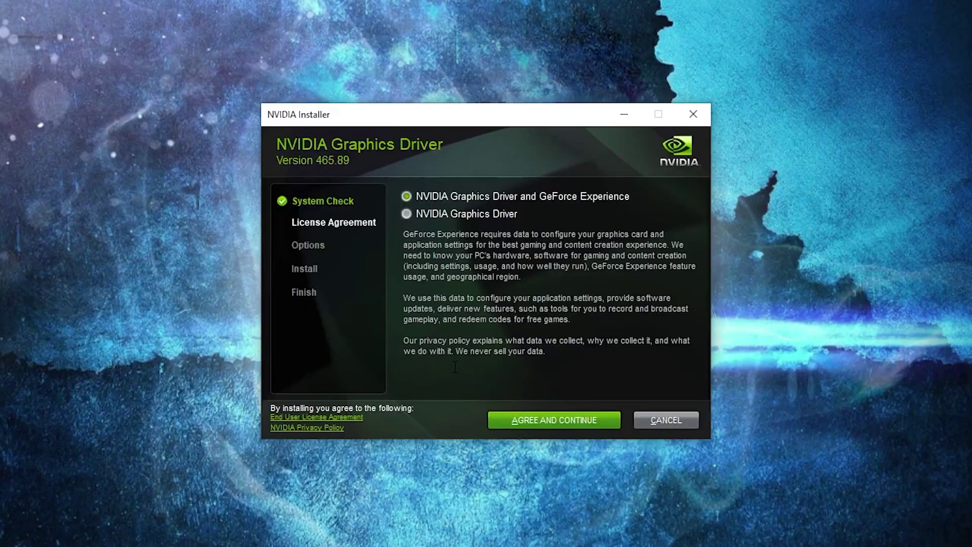
{"action": "left_click", "coordinate": [408, 214]}
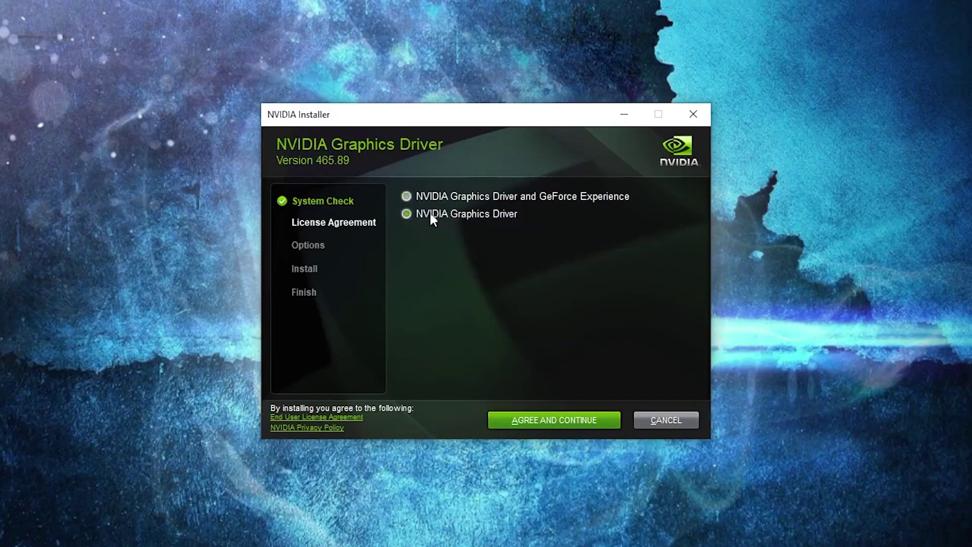
{"action": "left_click", "coordinate": [570, 425]}
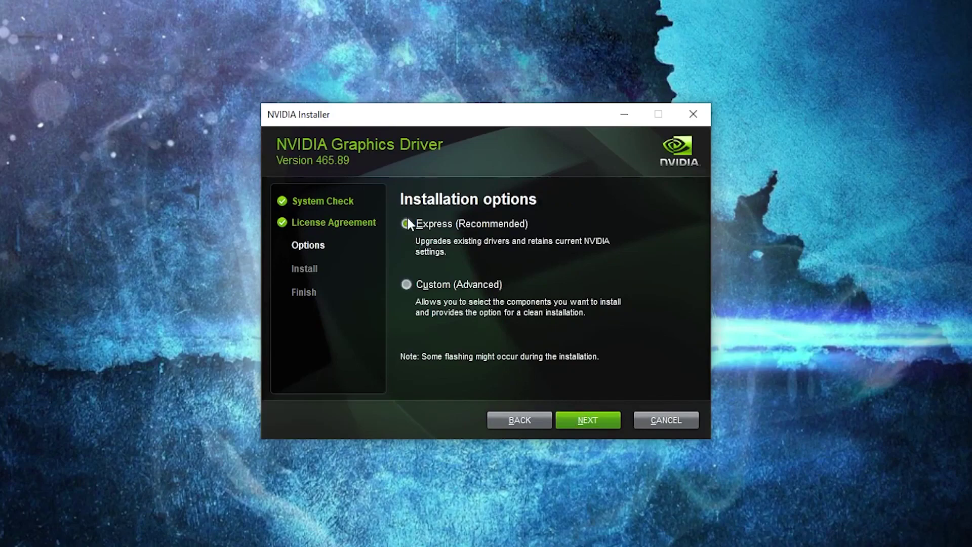
{"action": "left_click", "coordinate": [586, 418]}
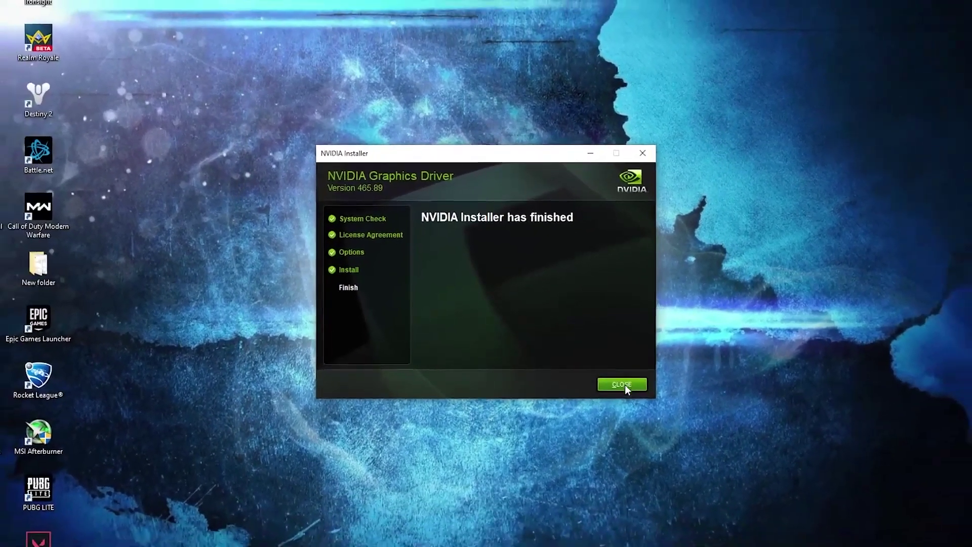
{"action": "left_click", "coordinate": [666, 419]}
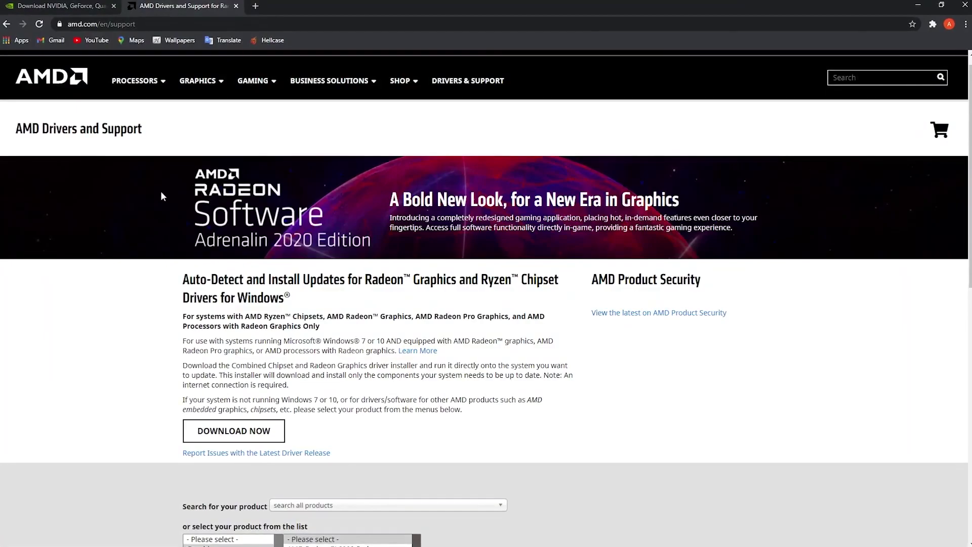
{"action": "left_click", "coordinate": [245, 437]}
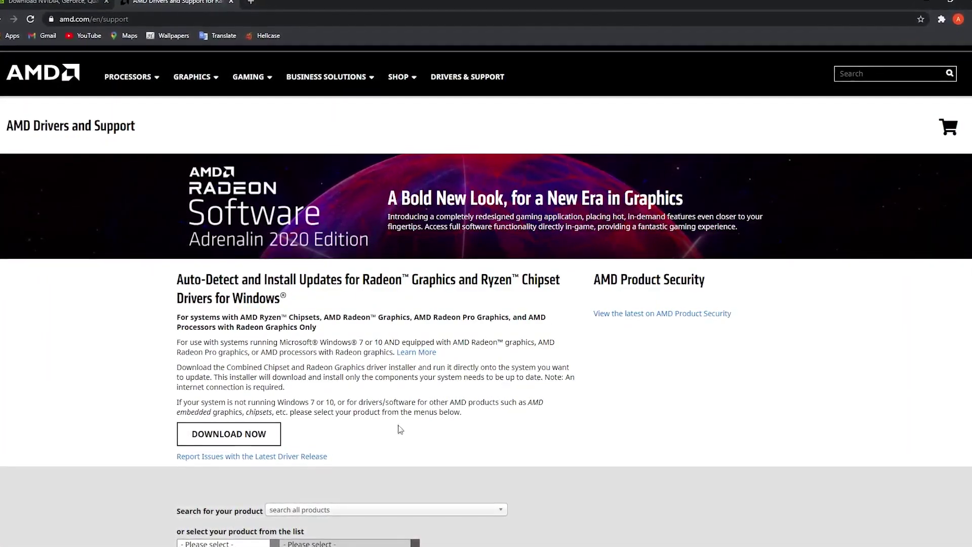
{"action": "scroll", "coordinate": [361, 417], "scroll_direction": "down", "scroll_amount": 5}
{"action": "scroll", "coordinate": [554, 428], "scroll_direction": "up", "scroll_amount": 5}
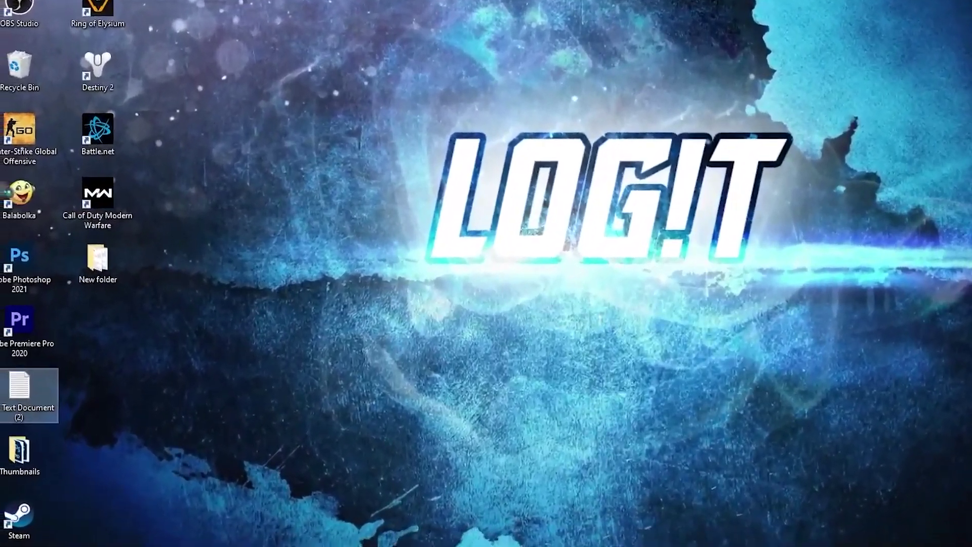
Step: Launch Command Prompt as administrator from a 'cmd' search
{"action": "key", "text": "super+s"}
{"action": "type", "text": "cmd"}
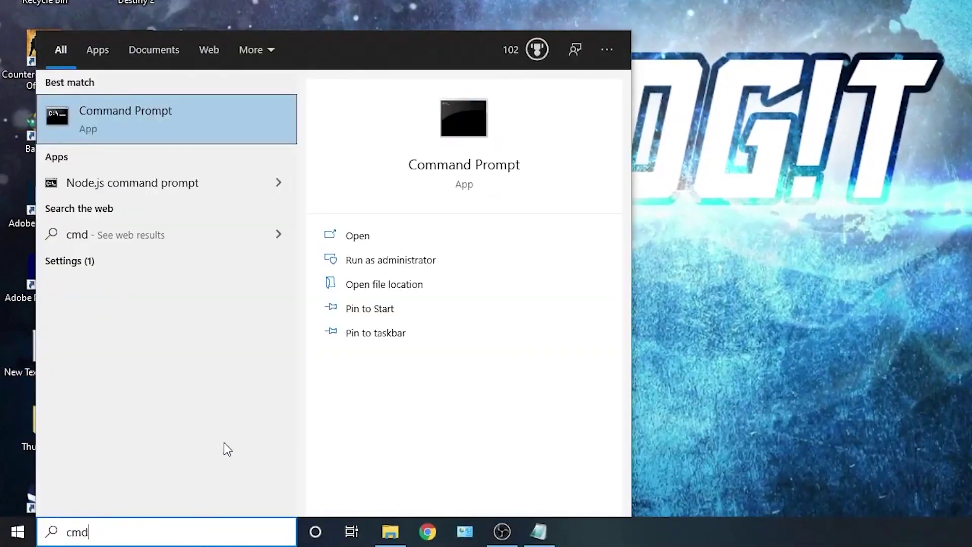
{"action": "right_click", "coordinate": [197, 120]}
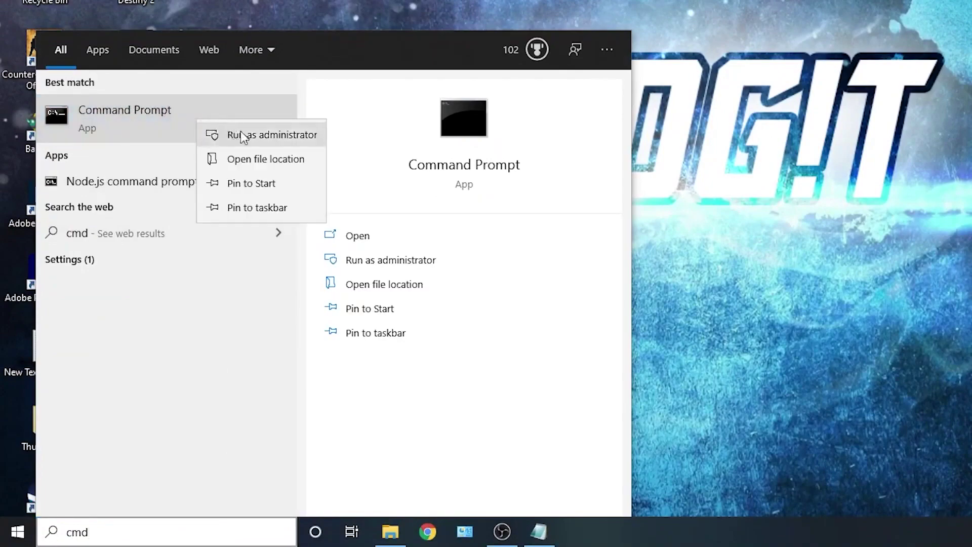
{"action": "left_click", "coordinate": [269, 136]}
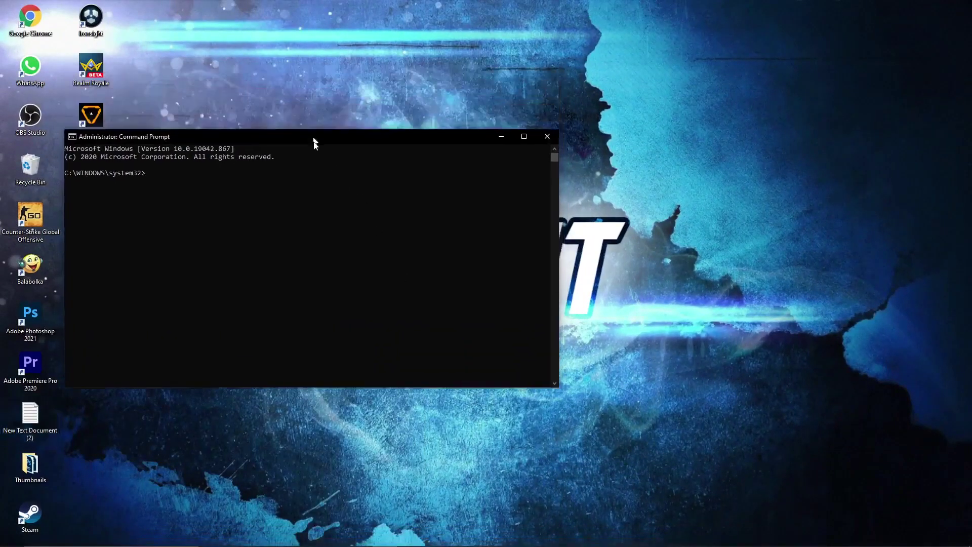
{"action": "left_click_drag", "start_coordinate": [314, 143], "coordinate": [271, 165]}
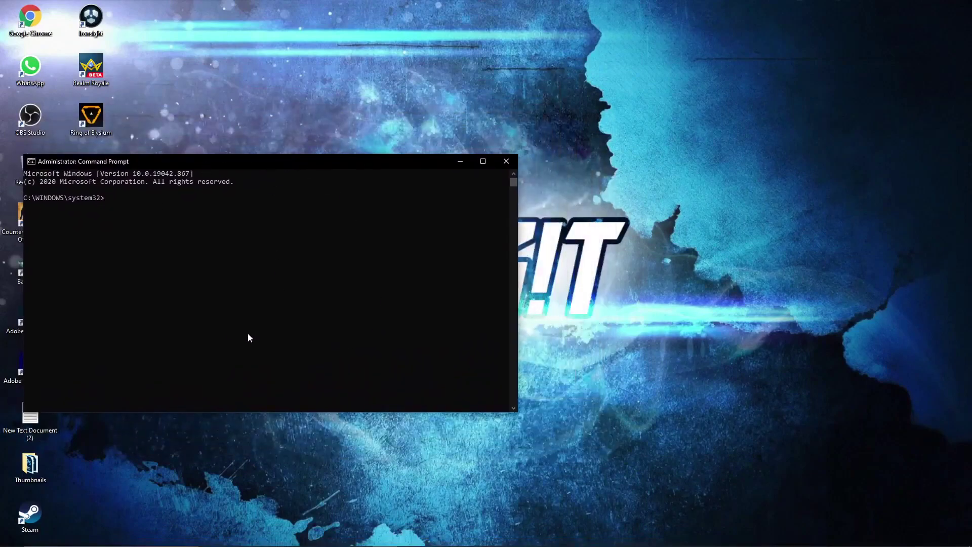
Step: Paste and run the powercfg -duplicatescheme command from the notes, creating Ultimate Performance
{"action": "left_click", "coordinate": [291, 536]}
{"action": "right_click", "coordinate": [494, 287]}
{"action": "left_click", "coordinate": [537, 319]}
{"action": "left_click", "coordinate": [914, 7]}
{"action": "right_click", "coordinate": [139, 201]}
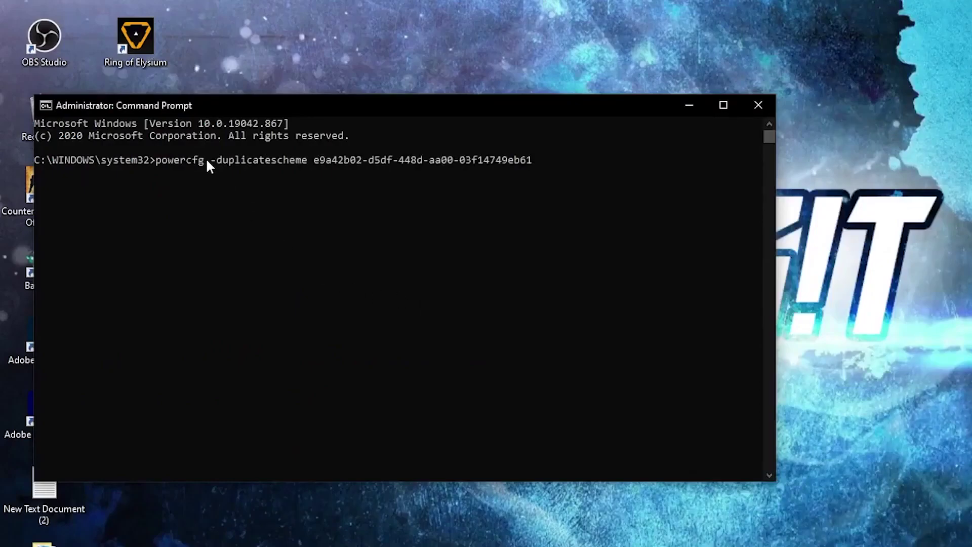
{"action": "key", "text": "Return"}
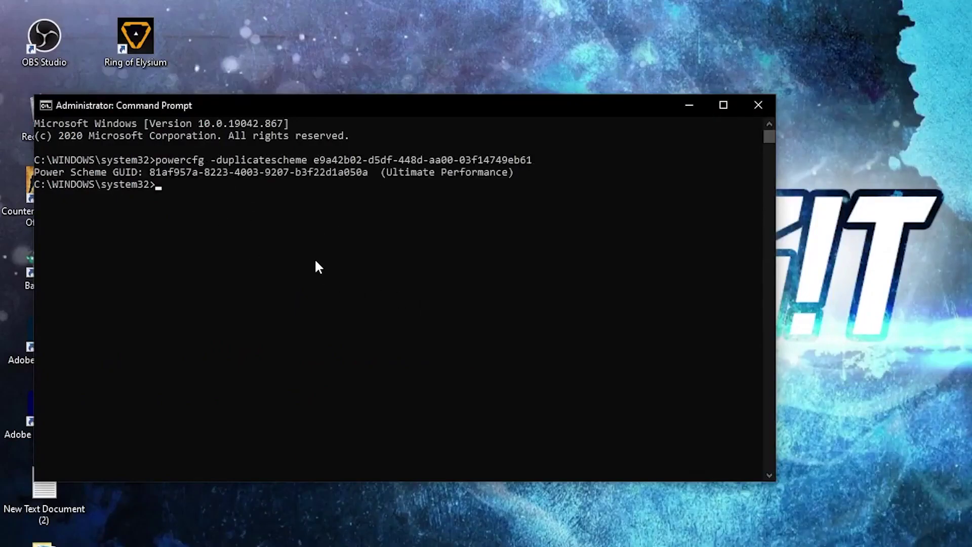
{"action": "left_click_drag", "start_coordinate": [381, 172], "coordinate": [480, 178]}
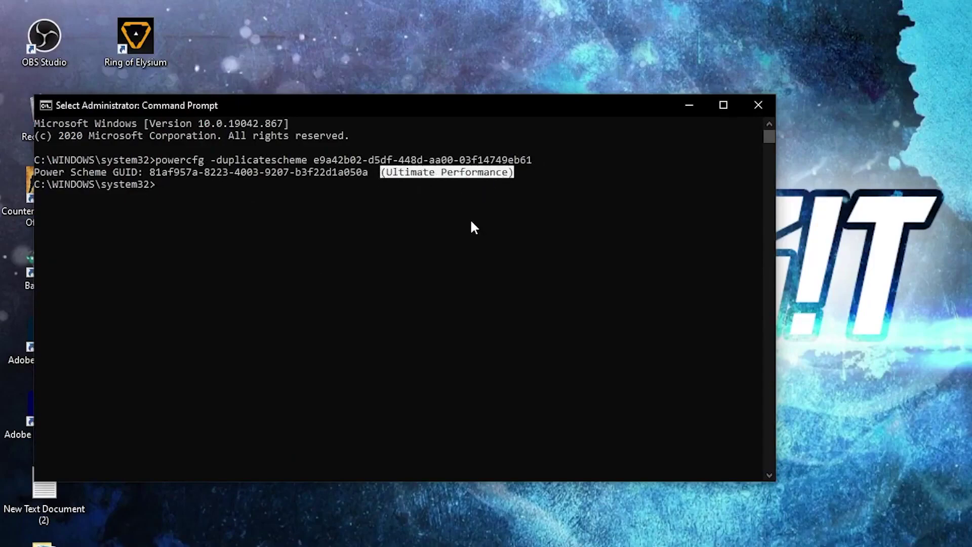
Step: Close Command Prompt and activate the Ultimate Performance plan in 'Choose a power plan'
{"action": "left_click", "coordinate": [758, 106]}
{"action": "left_click", "coordinate": [174, 529]}
{"action": "type", "text": "choose"}
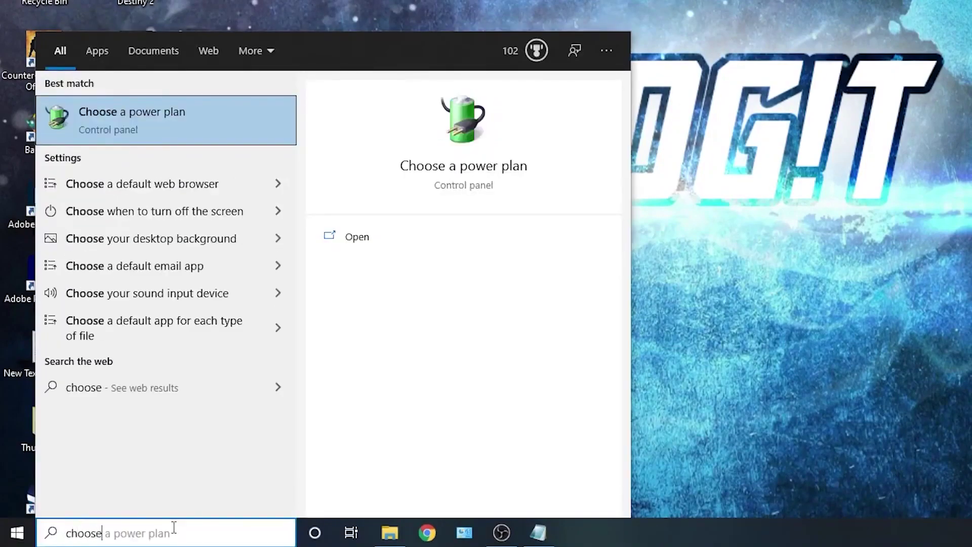
{"action": "left_click", "coordinate": [134, 124]}
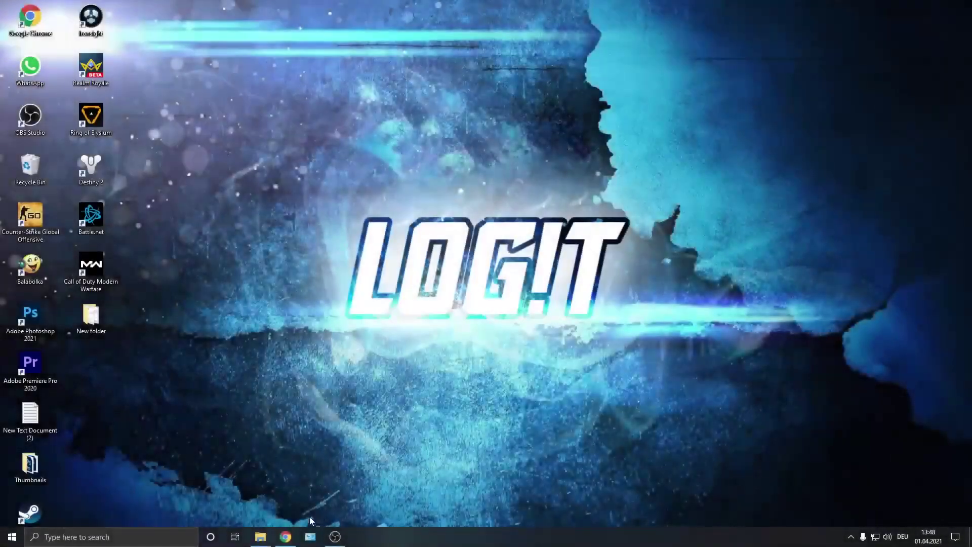
{"action": "left_click", "coordinate": [294, 535]}
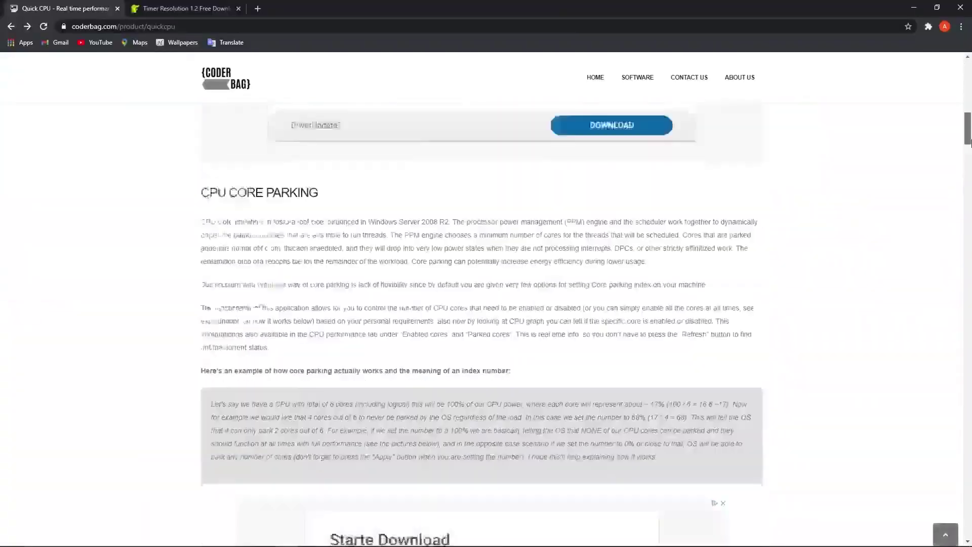
Step: Download the QuickCpuSetup64 zip and run the Quick CPU x64 setup from it in WinRAR
{"action": "scroll", "coordinate": [968, 261], "scroll_direction": "down", "scroll_amount": 5}
{"action": "left_click_drag", "start_coordinate": [968, 260], "coordinate": [968, 453]}
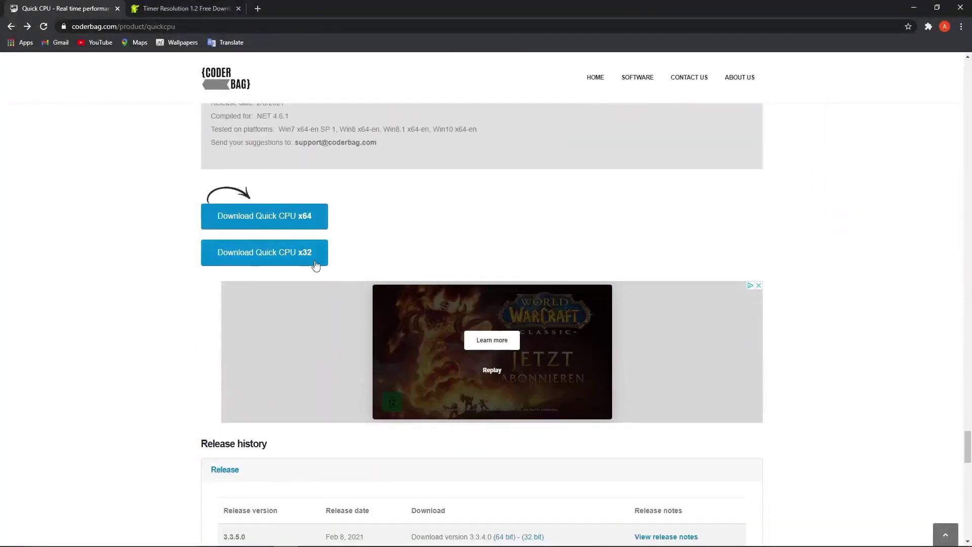
{"action": "left_click", "coordinate": [271, 218]}
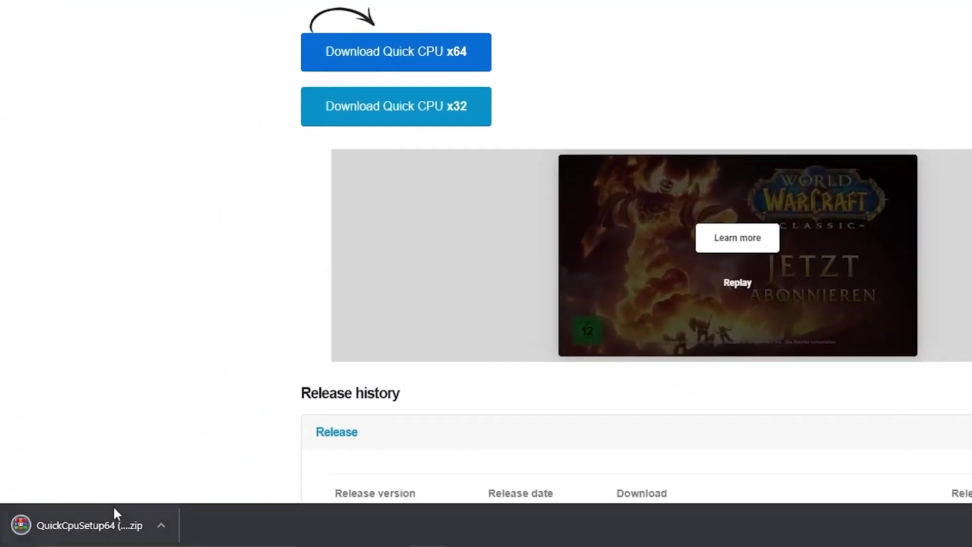
{"action": "left_click", "coordinate": [161, 525]}
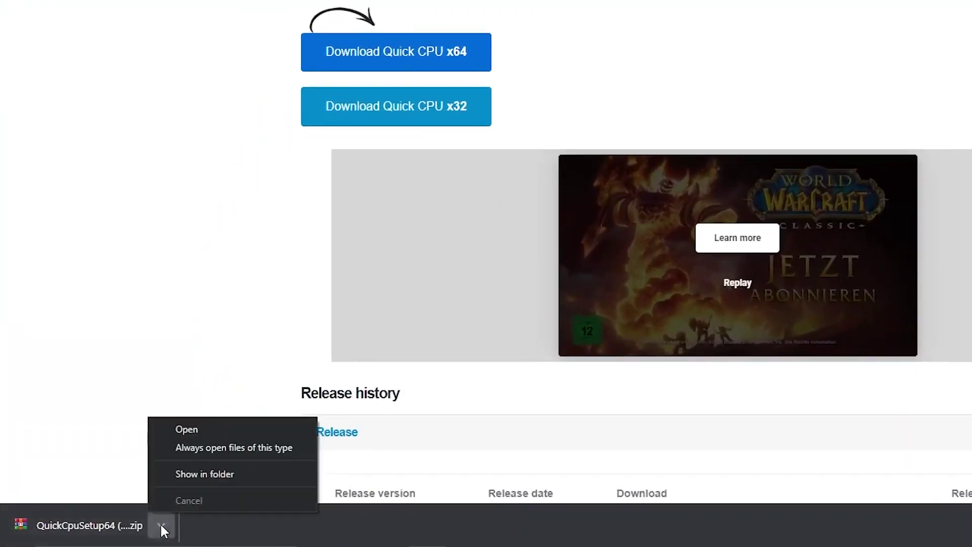
{"action": "left_click", "coordinate": [181, 429]}
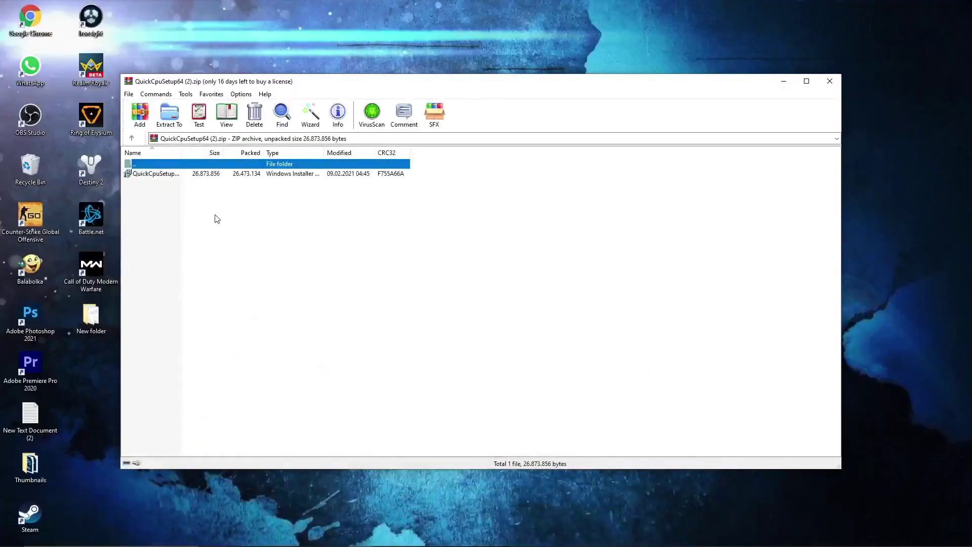
{"action": "left_click", "coordinate": [184, 175]}
{"action": "double_click", "coordinate": [175, 175]}
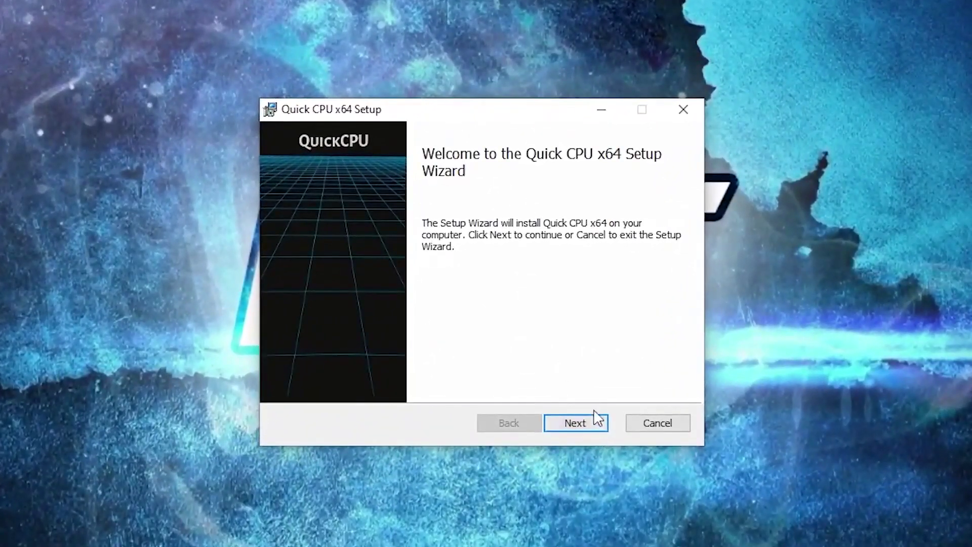
Step: Install Quick CPU x64 into the default C:\Program Files\QuickCPU\ folder after accepting the GPL licence
{"action": "left_click", "coordinate": [567, 422]}
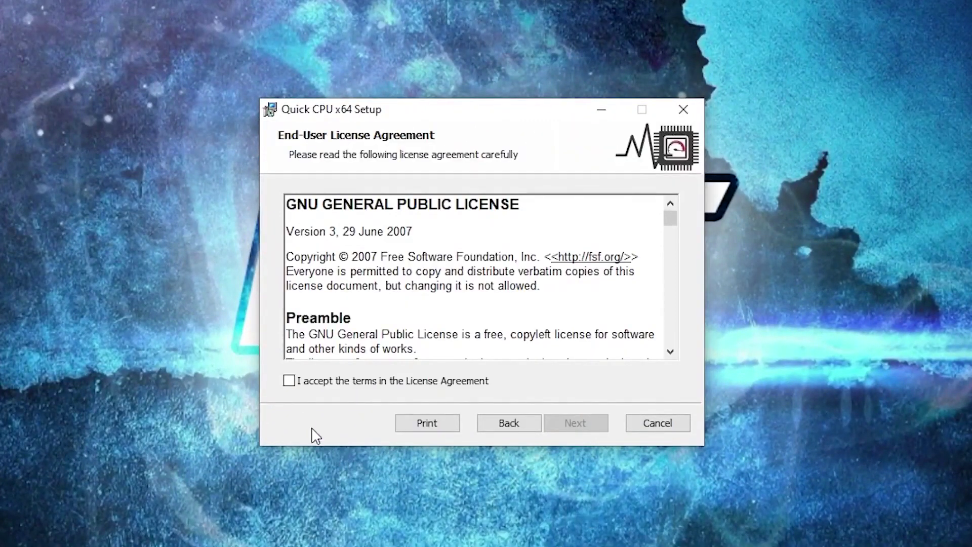
{"action": "left_click", "coordinate": [289, 381]}
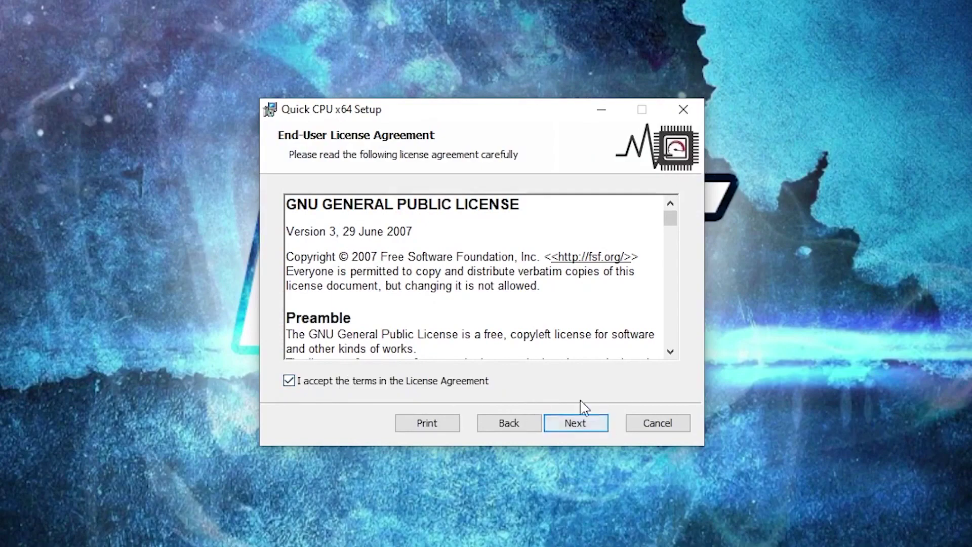
{"action": "left_click", "coordinate": [582, 427]}
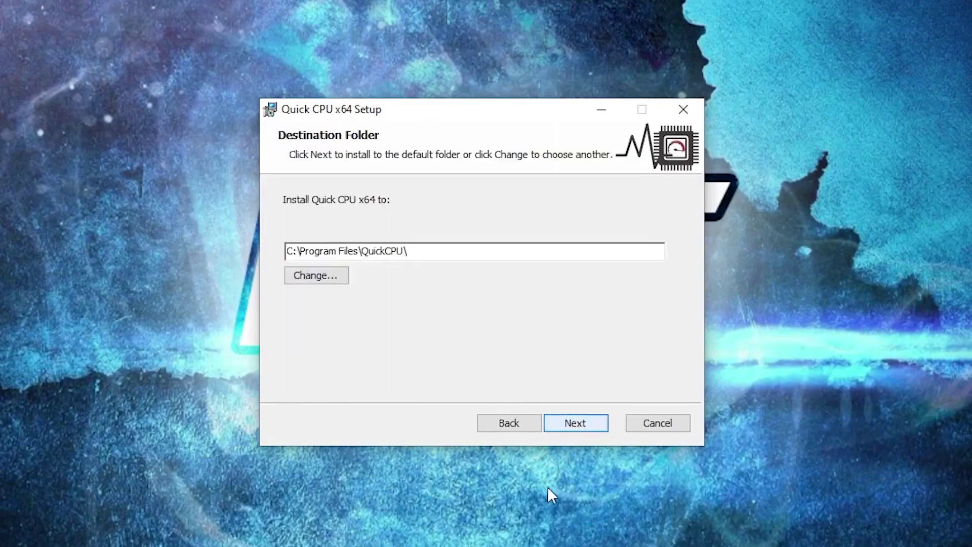
{"action": "left_click", "coordinate": [576, 426]}
{"action": "left_click", "coordinate": [560, 428]}
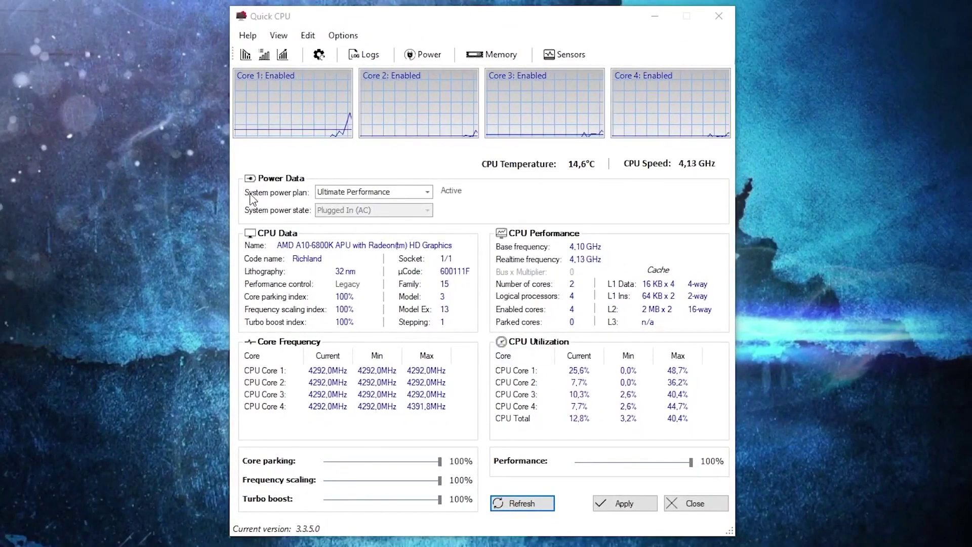
Step: Keep Ultimate Performance as the system power plan in Quick CPU
{"action": "left_click", "coordinate": [338, 195]}
{"action": "left_click", "coordinate": [340, 206]}
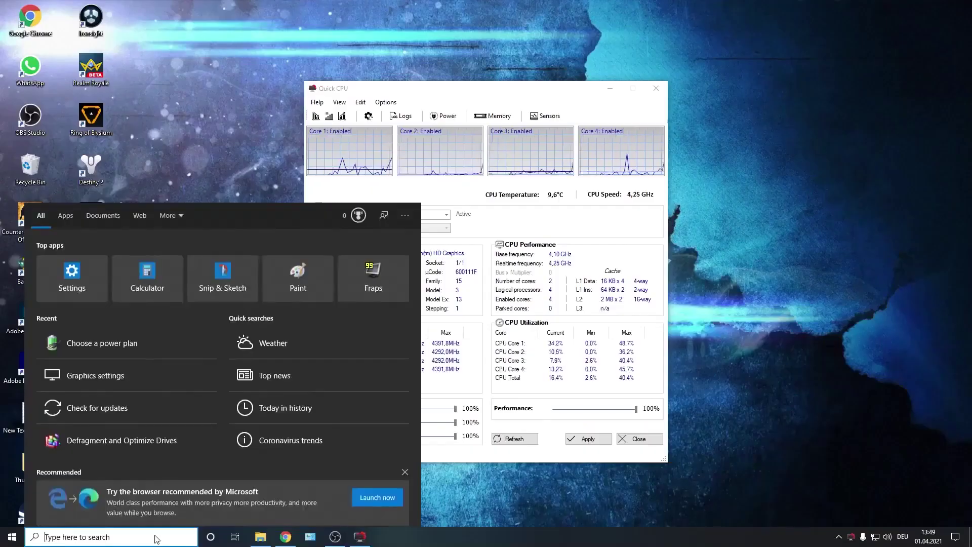
{"action": "type", "text": "choose"}
{"action": "left_click", "coordinate": [108, 265]}
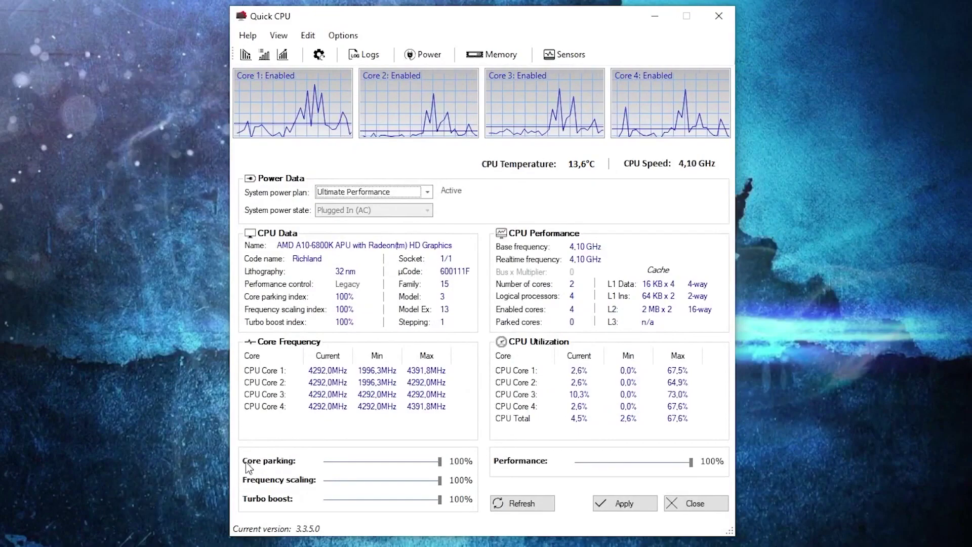
Step: Set core parking, frequency scaling, turbo boost and performance to 100% and apply
{"action": "left_click", "coordinate": [440, 464]}
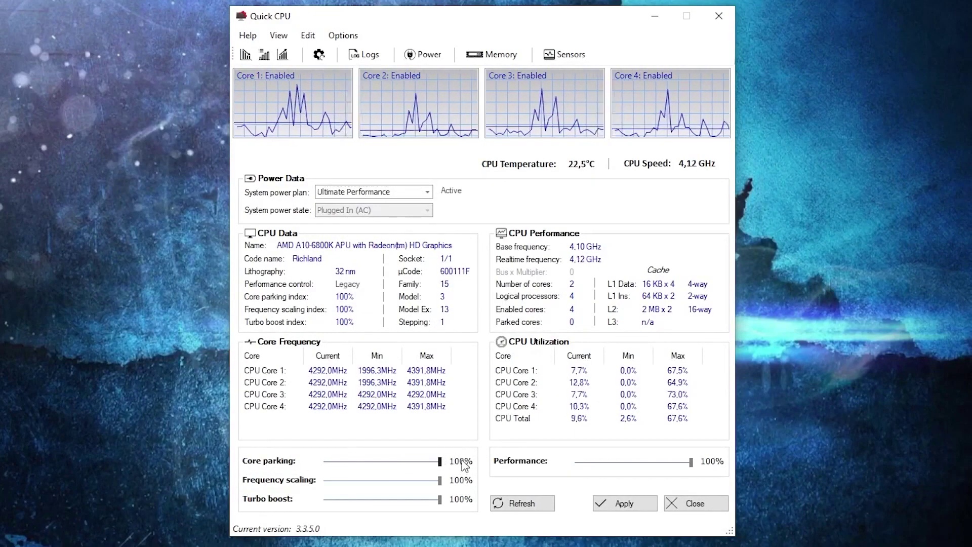
{"action": "mouse_move", "coordinate": [440, 480]}
{"action": "left_mouse_down"}
{"action": "mouse_move", "coordinate": [400, 482]}
{"action": "mouse_move", "coordinate": [451, 485]}
{"action": "left_mouse_up"}
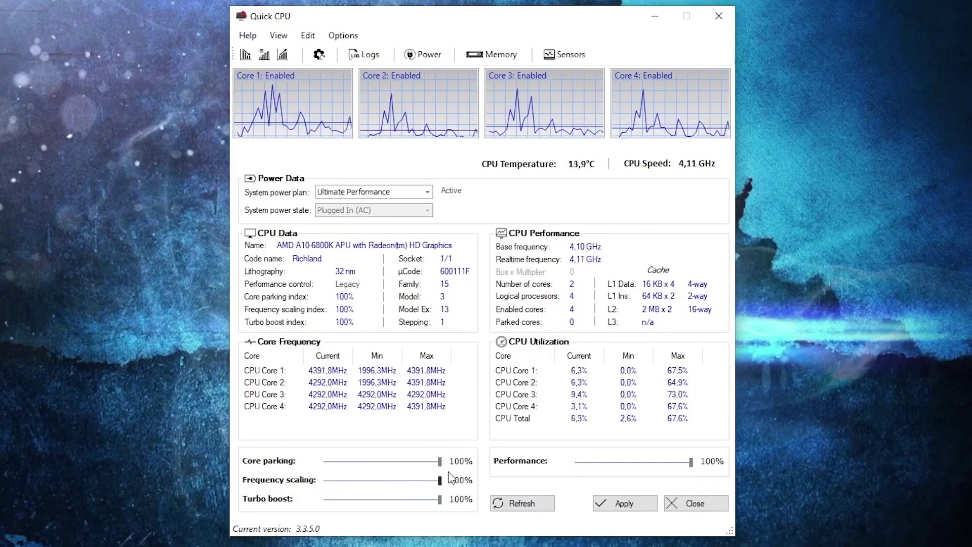
{"action": "mouse_move", "coordinate": [441, 499]}
{"action": "left_mouse_down"}
{"action": "mouse_move", "coordinate": [427, 503]}
{"action": "mouse_move", "coordinate": [454, 509]}
{"action": "left_mouse_up"}
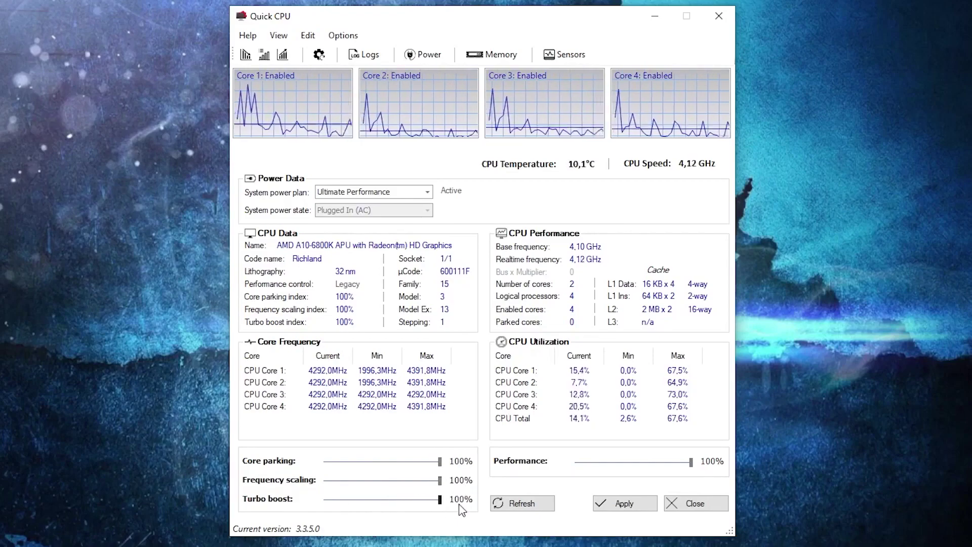
{"action": "left_click_drag", "start_coordinate": [692, 464], "coordinate": [719, 456]}
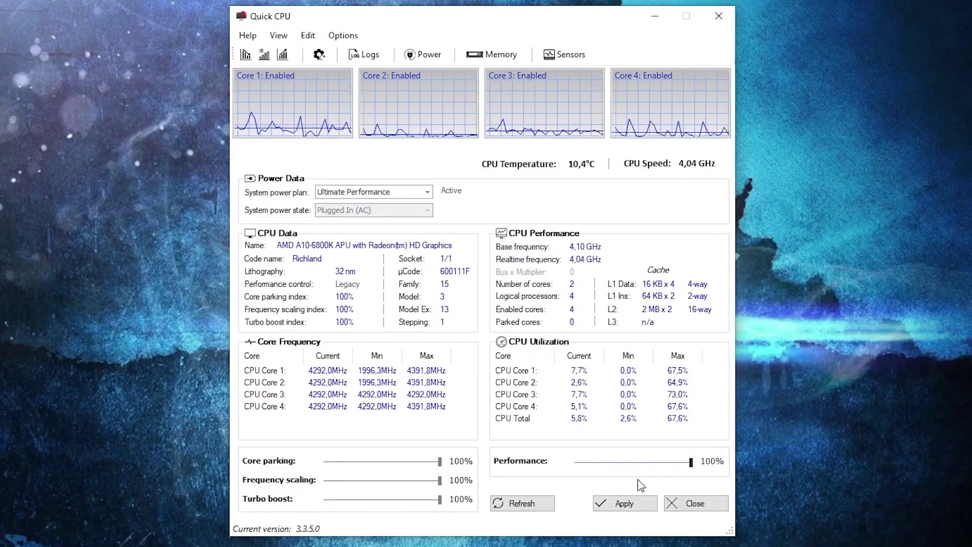
{"action": "left_click", "coordinate": [628, 506]}
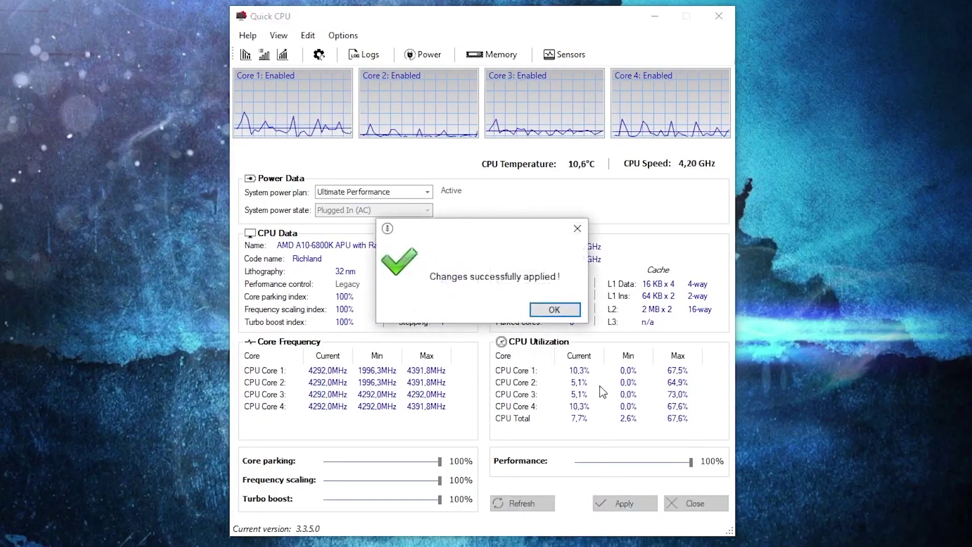
{"action": "left_click", "coordinate": [556, 310]}
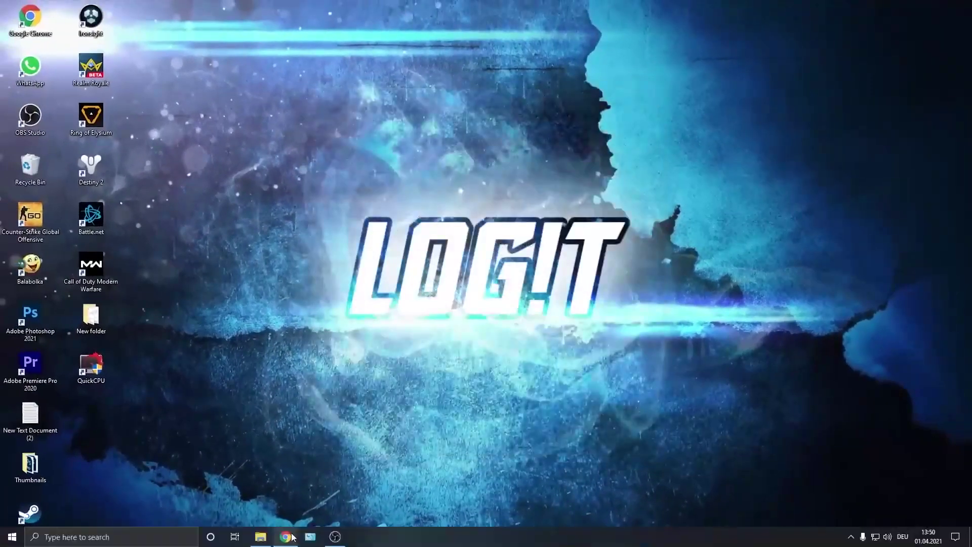
Step: Download the Timer Resolution zip from FileCroco's internal mirror and open it in WinRAR
{"action": "left_click", "coordinate": [287, 537]}
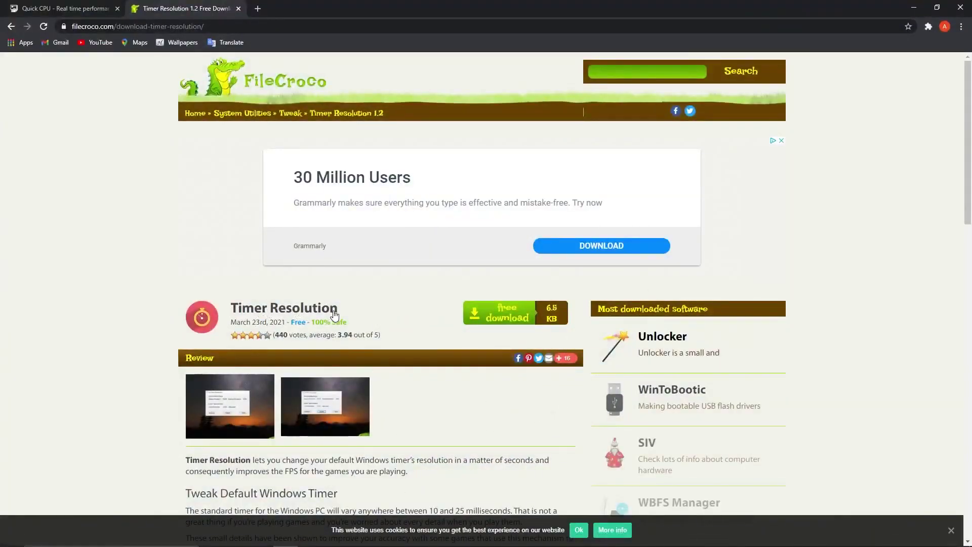
{"action": "left_click", "coordinate": [509, 318]}
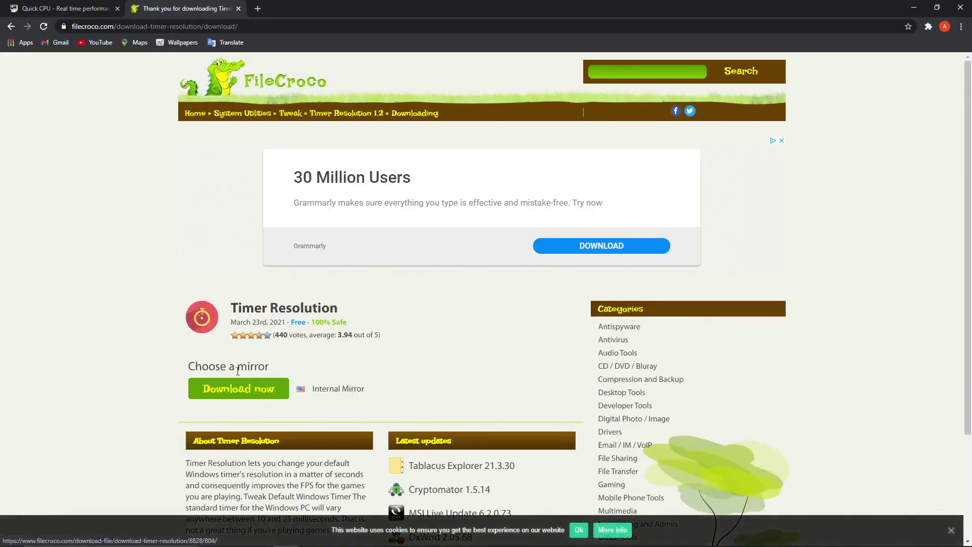
{"action": "left_click", "coordinate": [233, 388]}
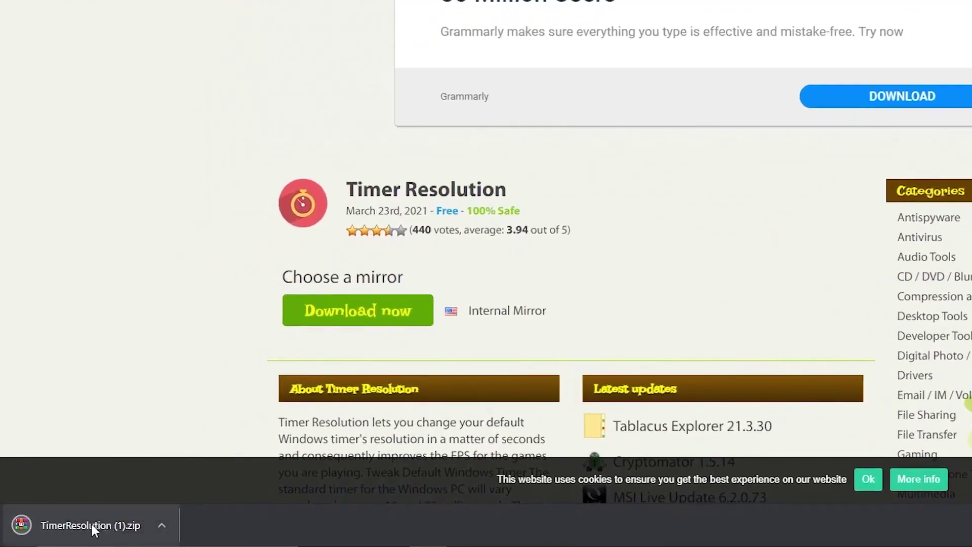
{"action": "left_click", "coordinate": [159, 520]}
{"action": "left_click", "coordinate": [213, 428]}
Step: Run TimerResolution.exe from the archive and close WinRAR
{"action": "double_click", "coordinate": [183, 175]}
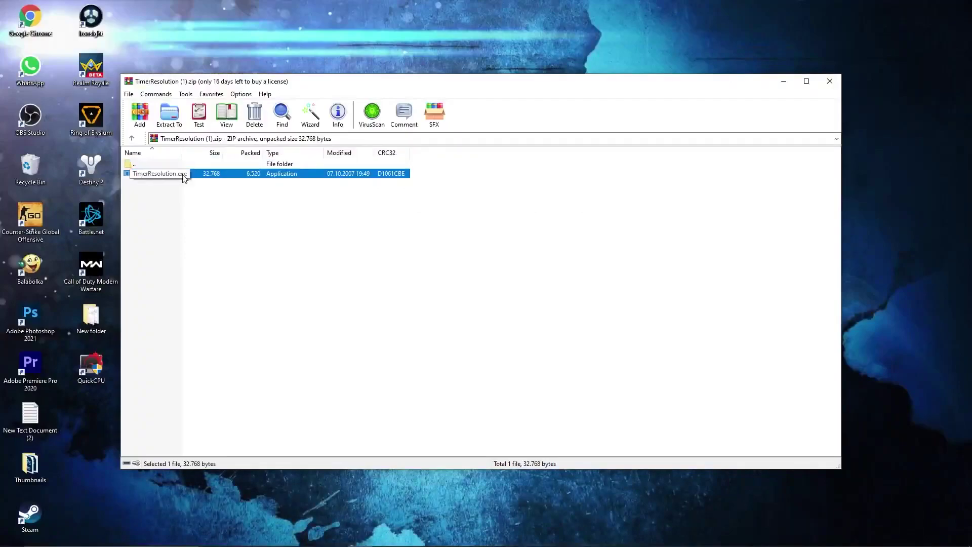
{"action": "left_click", "coordinate": [828, 82]}
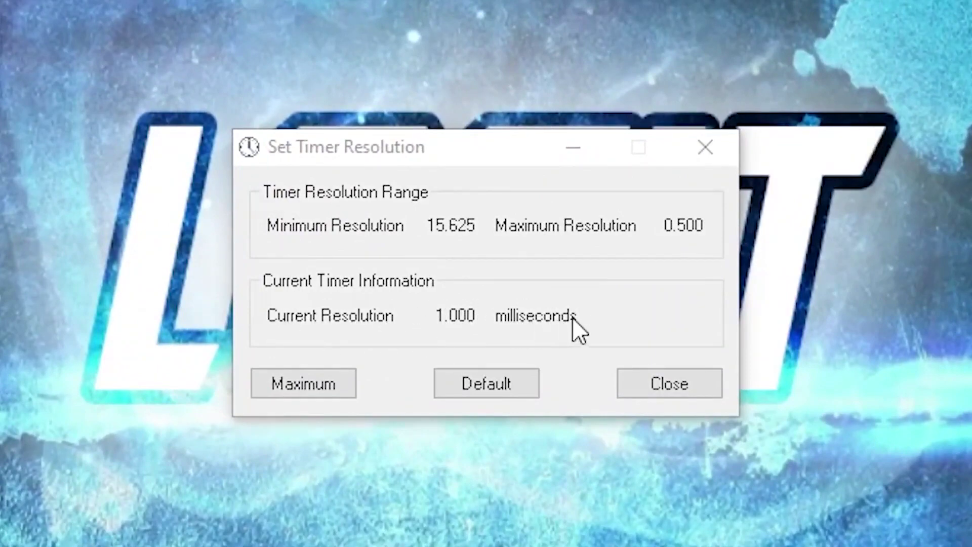
Step: Raise the timer resolution to its 0.500 ms maximum, then reset it to the 1.000 ms default
{"action": "left_click", "coordinate": [311, 392]}
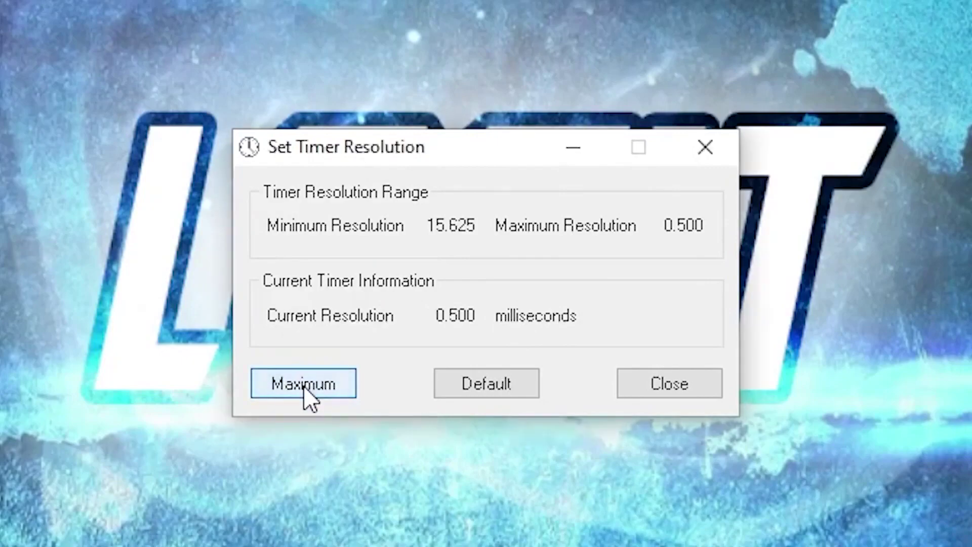
{"action": "left_click_drag", "start_coordinate": [438, 315], "coordinate": [472, 315]}
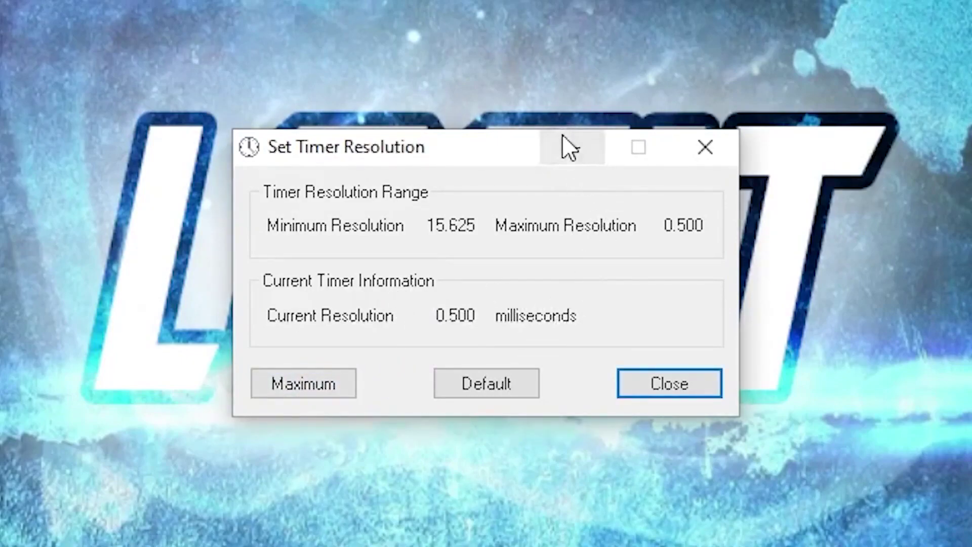
{"action": "left_click", "coordinate": [574, 149]}
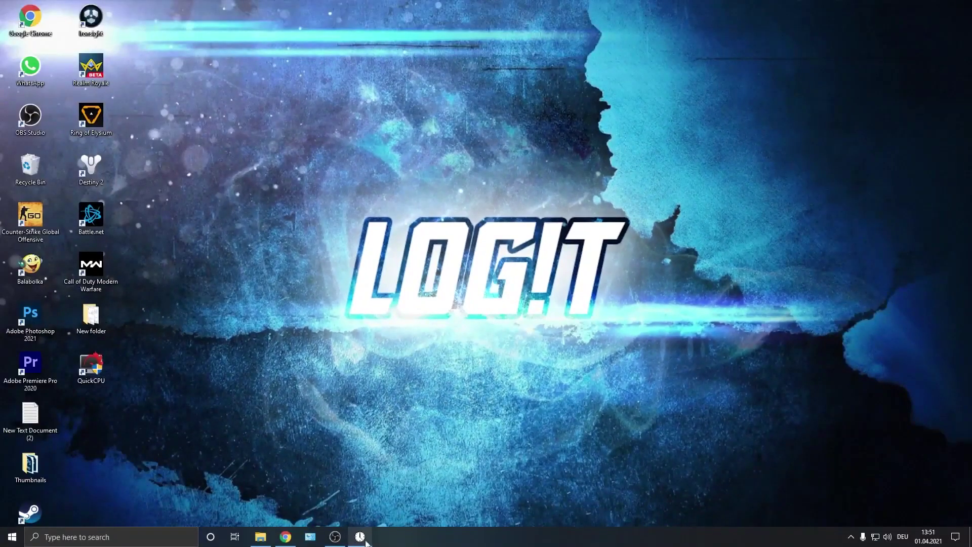
{"action": "left_click", "coordinate": [360, 538]}
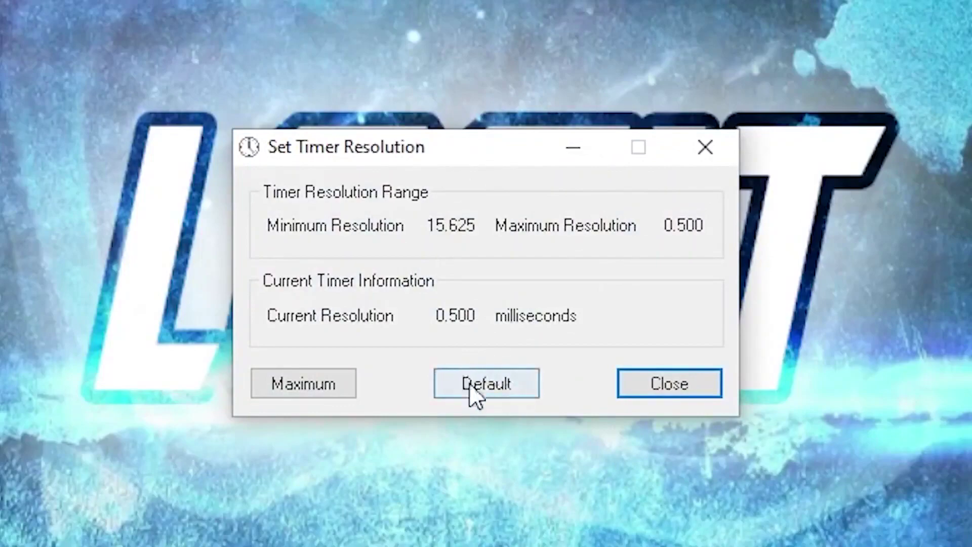
{"action": "left_click", "coordinate": [484, 389]}
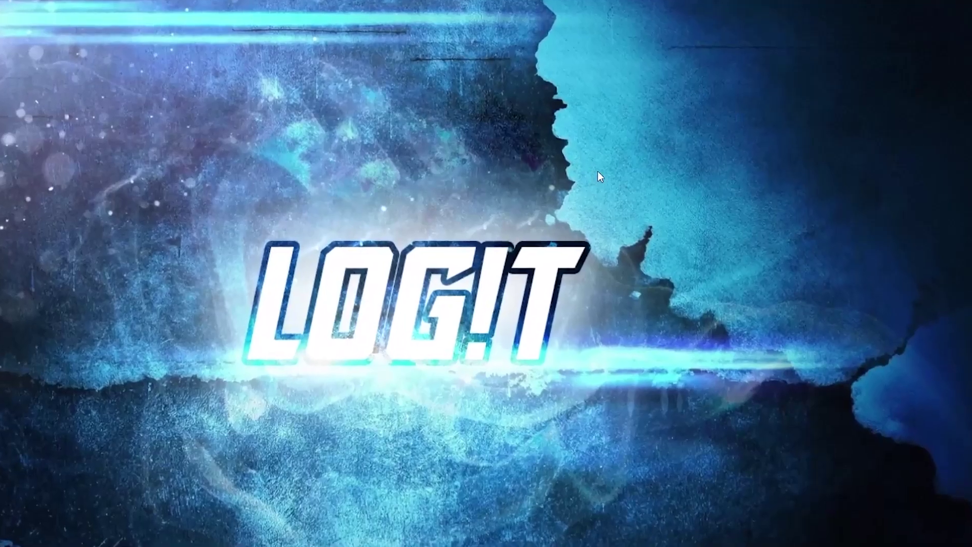
Step: Open NVIDIA Control Panel from the desktop and apply the advanced 3D image settings preference
{"action": "right_click", "coordinate": [611, 167]}
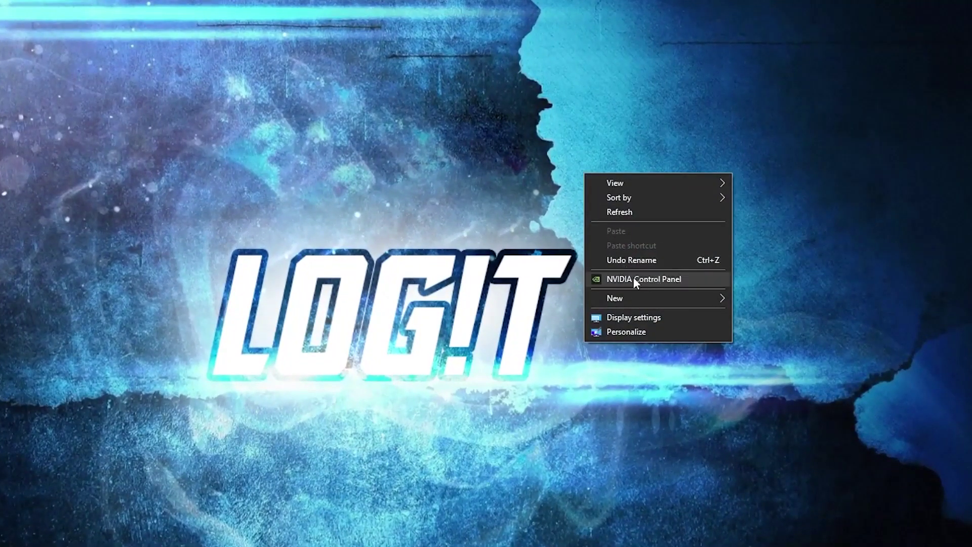
{"action": "left_click", "coordinate": [621, 280]}
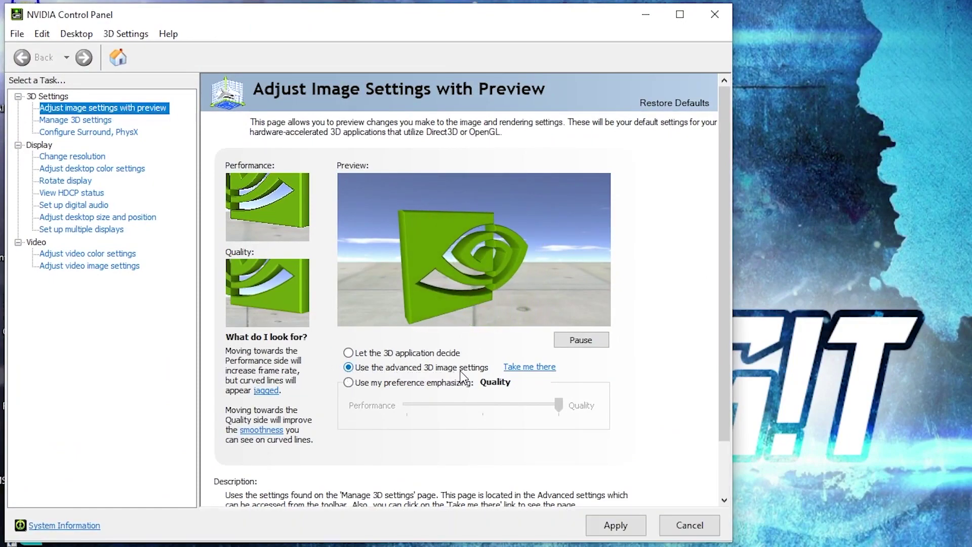
{"action": "left_click", "coordinate": [639, 532]}
Step: In Manage 3D settings, use maximum-performance power mode, high-performance texture filtering and vertical sync off
{"action": "left_click", "coordinate": [45, 122]}
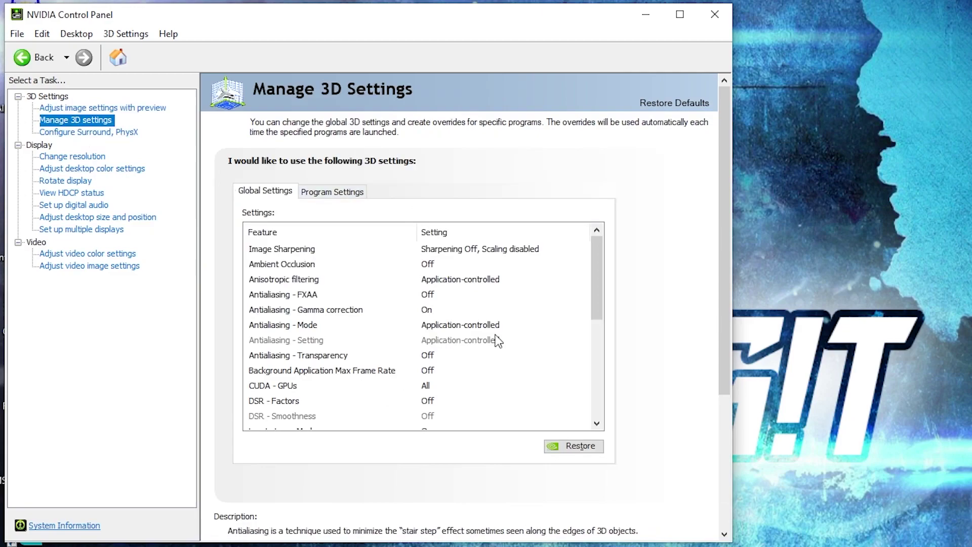
{"action": "scroll", "coordinate": [511, 359], "scroll_direction": "down", "scroll_amount": 3}
{"action": "left_click", "coordinate": [274, 341]}
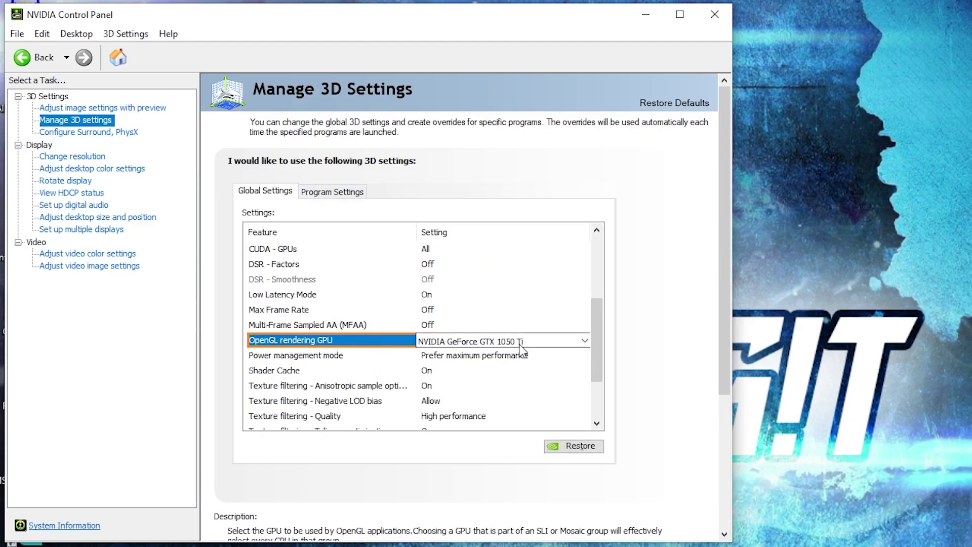
{"action": "left_click", "coordinate": [257, 357]}
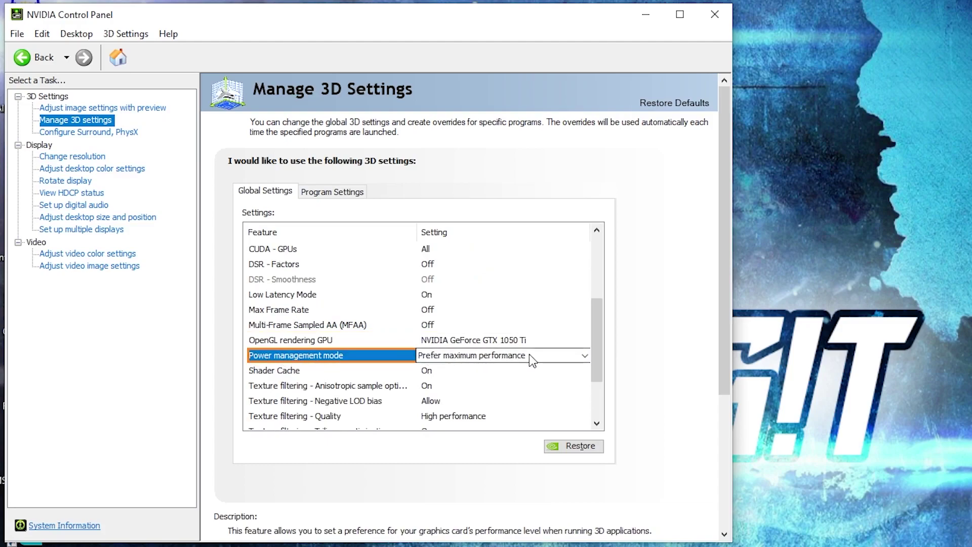
{"action": "scroll", "coordinate": [385, 349], "scroll_direction": "down", "scroll_amount": 2}
{"action": "left_click", "coordinate": [253, 341]}
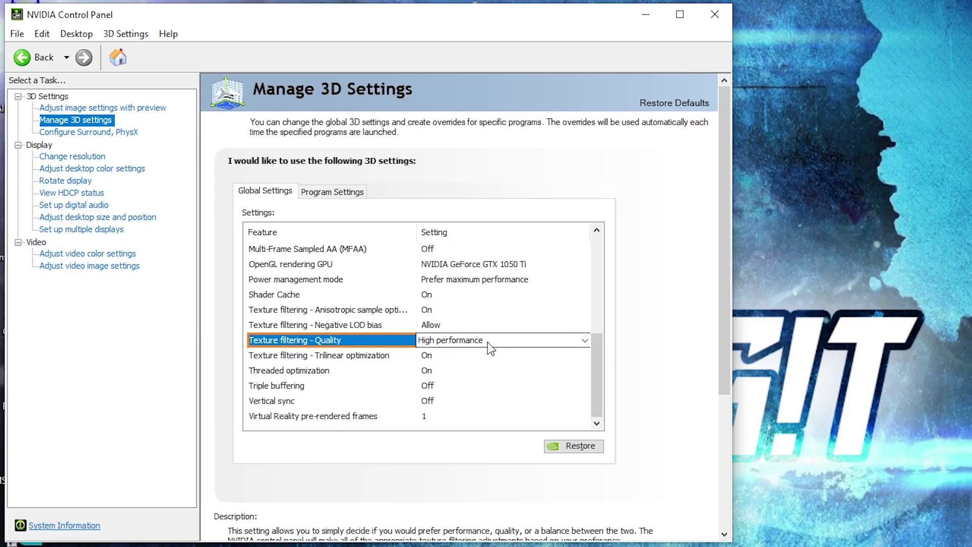
{"action": "left_click", "coordinate": [272, 372]}
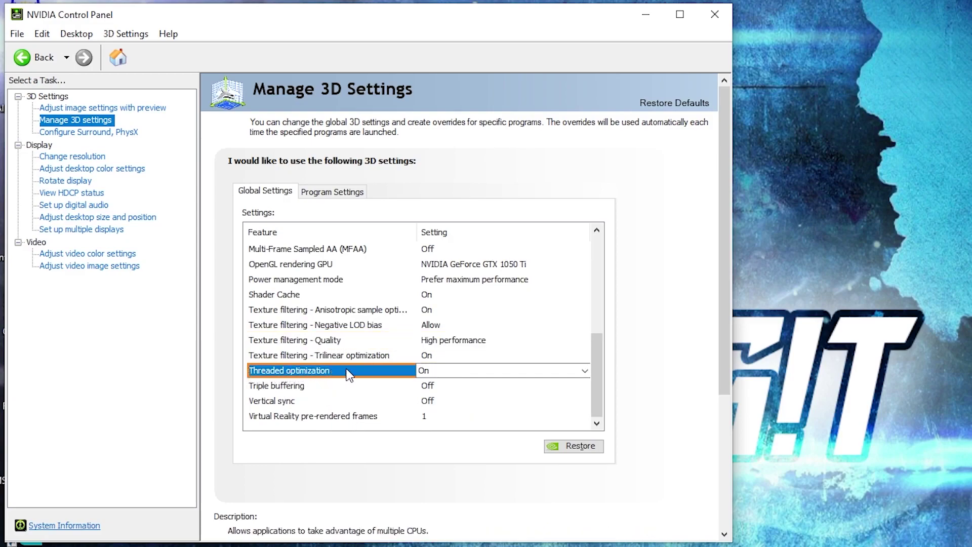
{"action": "left_click", "coordinate": [284, 401]}
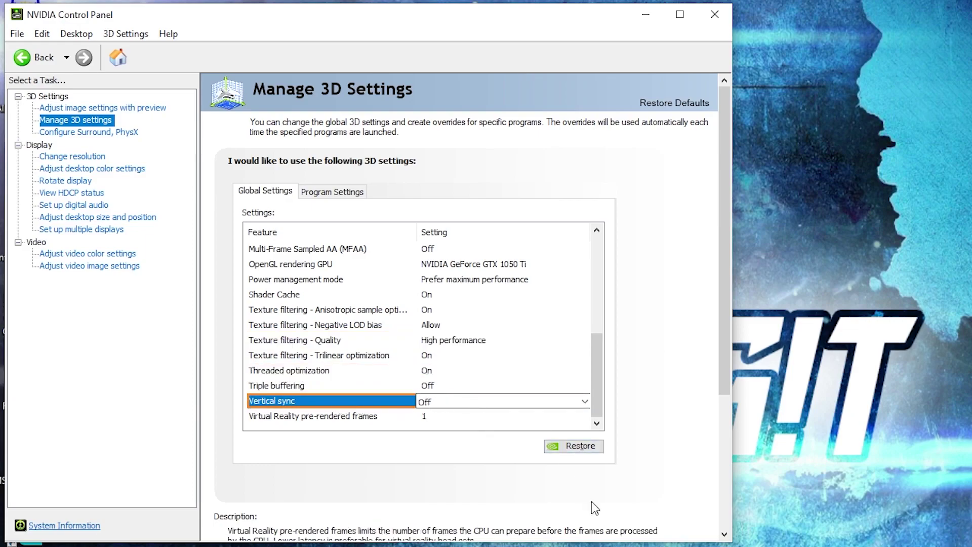
{"action": "left_click", "coordinate": [89, 171]}
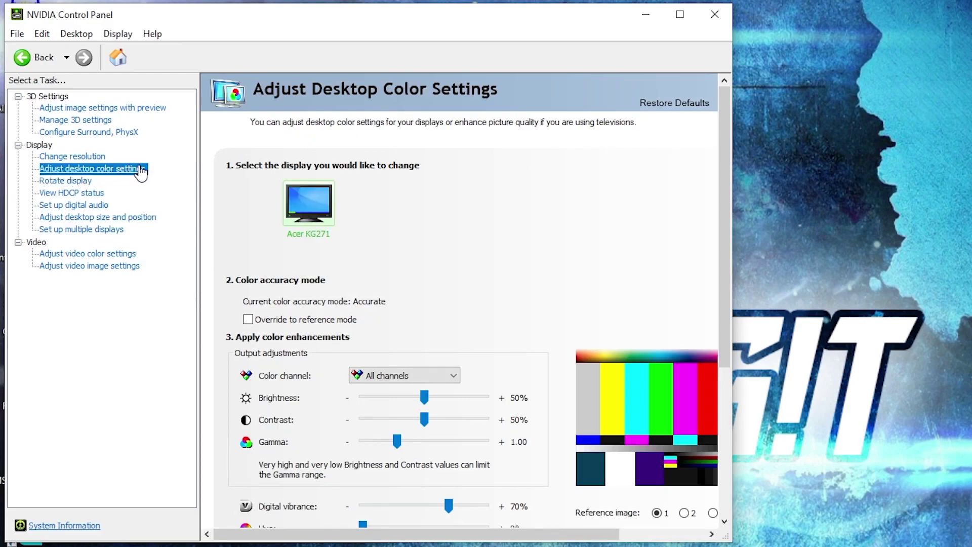
Step: Raise digital vibrance to 71% and apply the desktop colour change
{"action": "scroll", "coordinate": [275, 409], "scroll_direction": "down", "scroll_amount": 3}
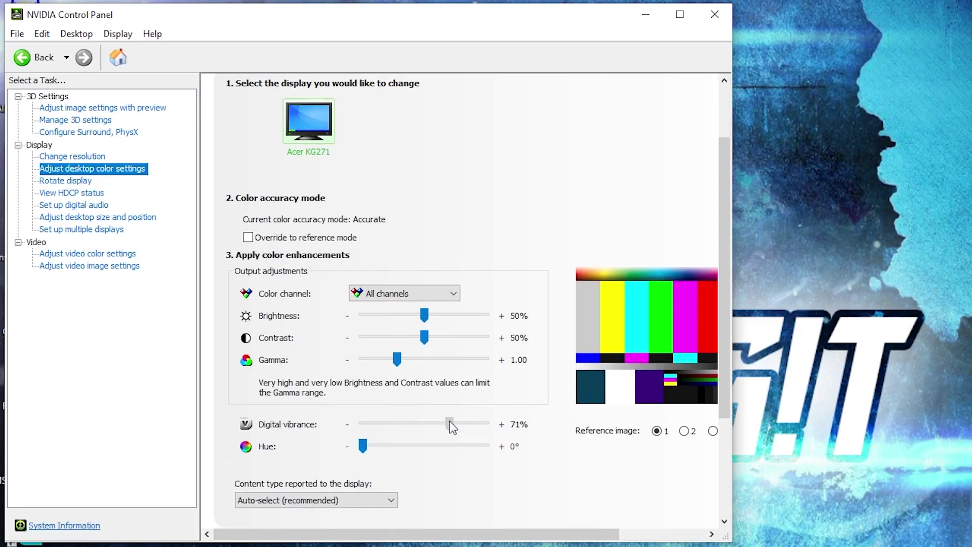
{"action": "left_click_drag", "start_coordinate": [450, 427], "coordinate": [451, 427]}
{"action": "left_click", "coordinate": [611, 526]}
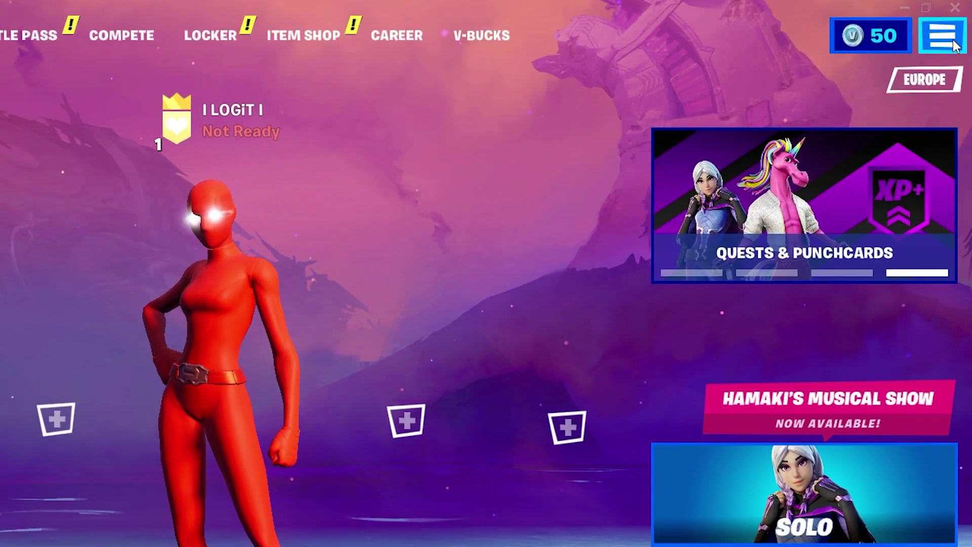
Step: Set Fortnite's video to low textures and meshes, VSync off, Performance (Alpha) rendering
{"action": "left_click", "coordinate": [948, 38]}
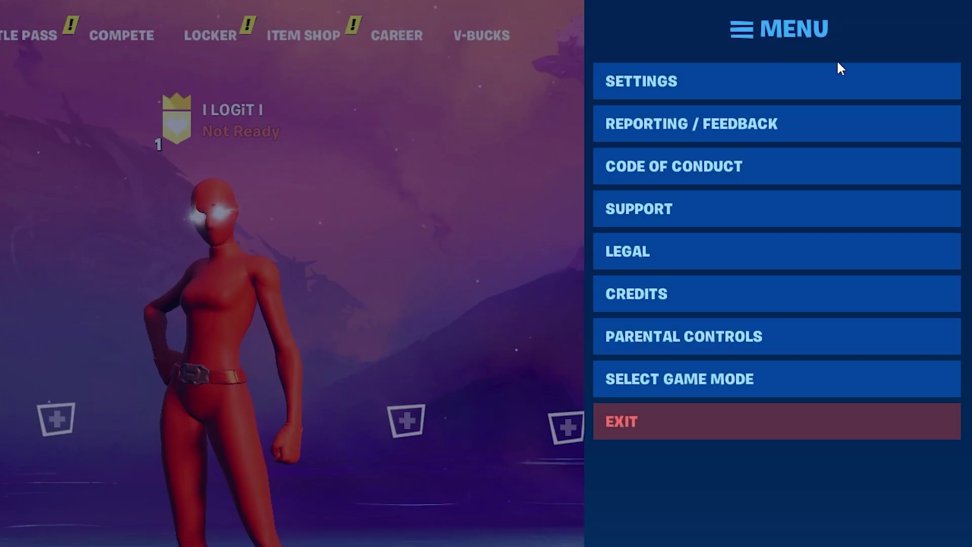
{"action": "left_click", "coordinate": [630, 78]}
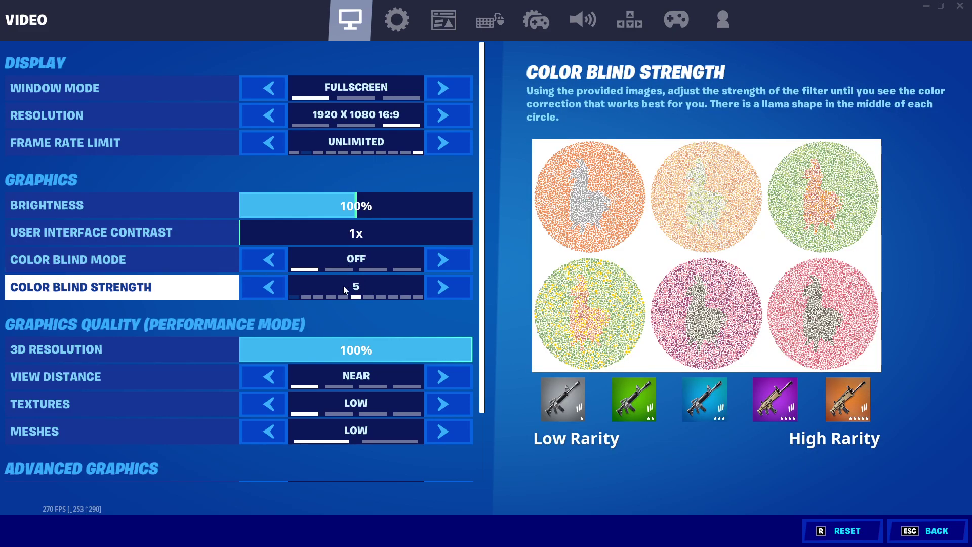
{"action": "scroll", "coordinate": [345, 283], "scroll_direction": "down", "scroll_amount": 3}
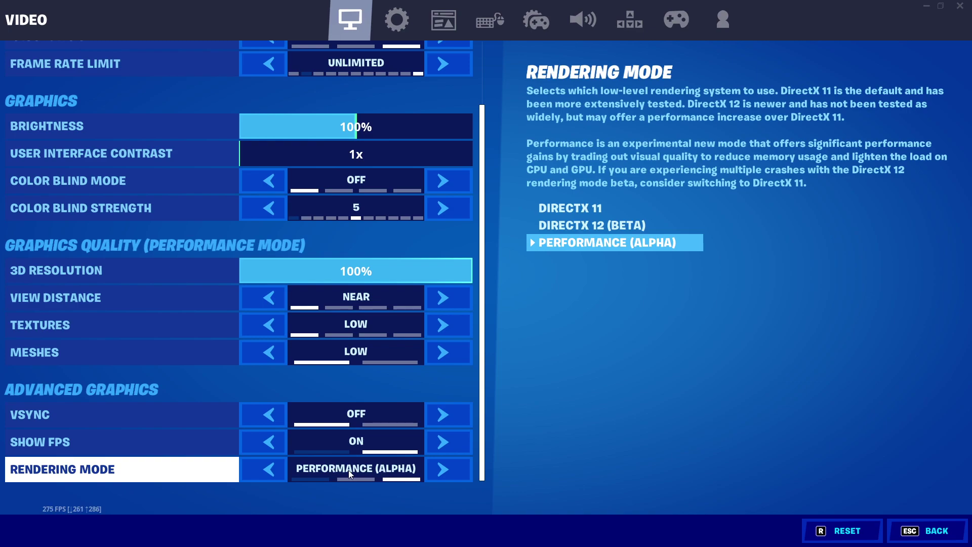
{"action": "left_click", "coordinate": [406, 6]}
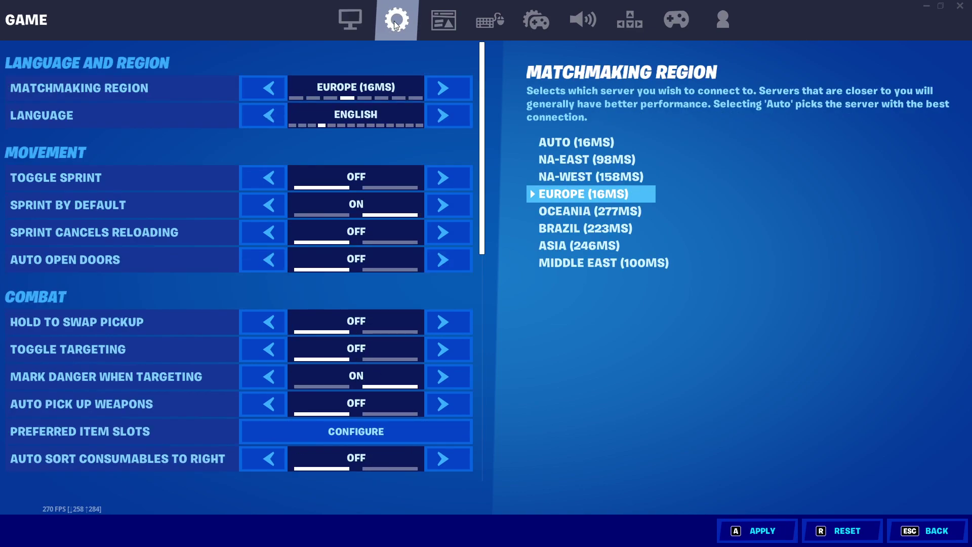